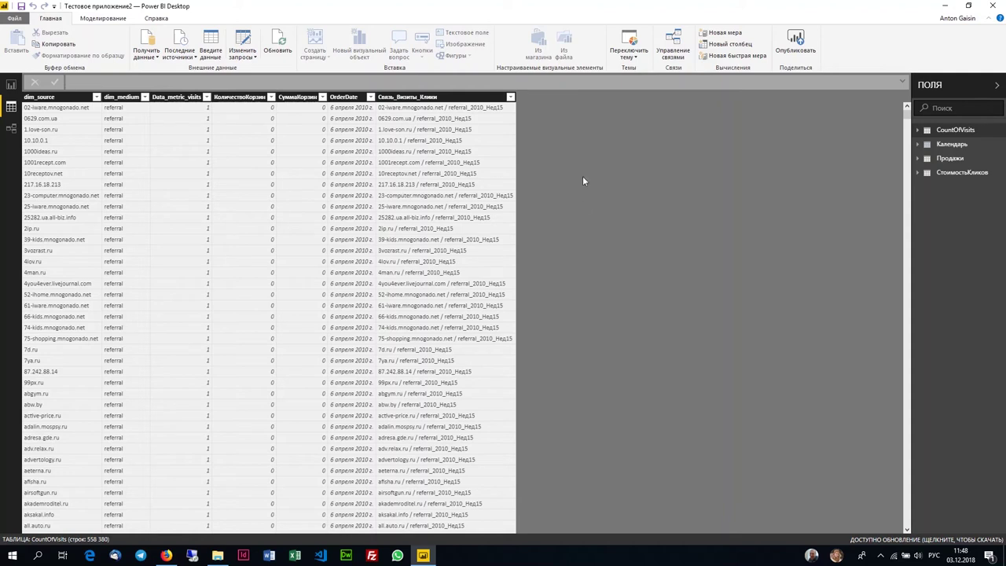
# - Examine the fields and rows of the CountOfVisits and СтоимостьКликов tables, including the Data_metric_visits column
pyautogui.click(919, 131)
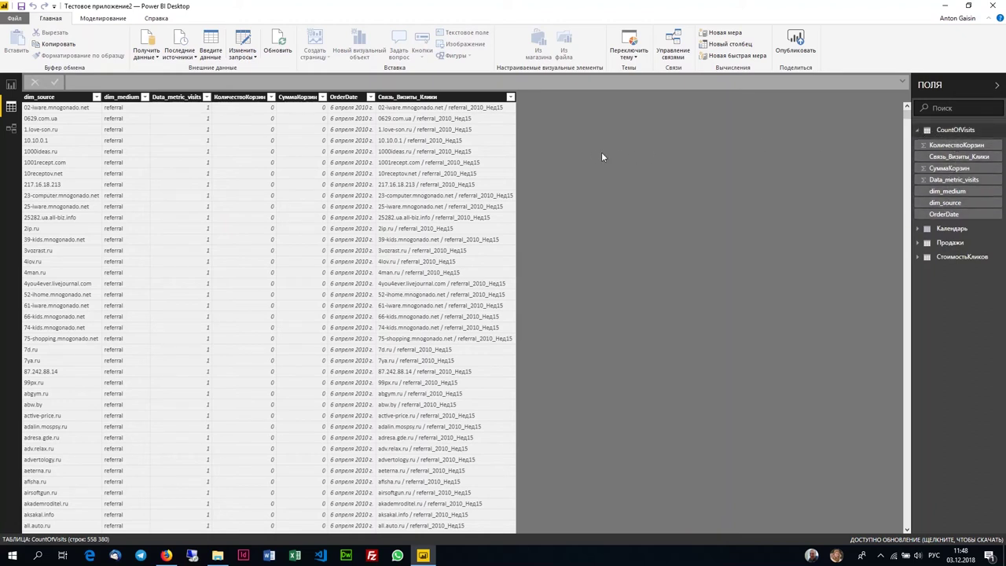
pyautogui.click(947, 181)
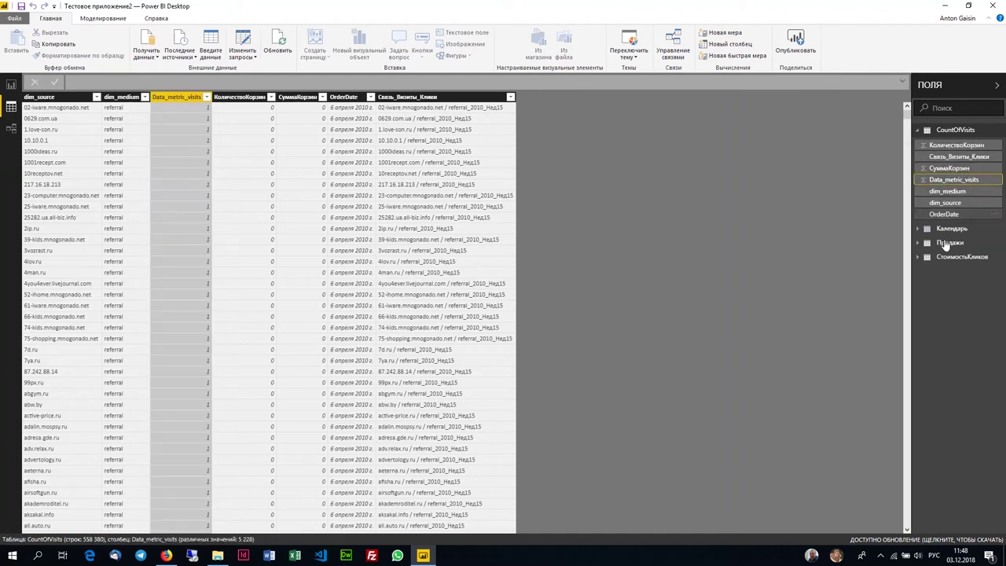
pyautogui.click(951, 257)
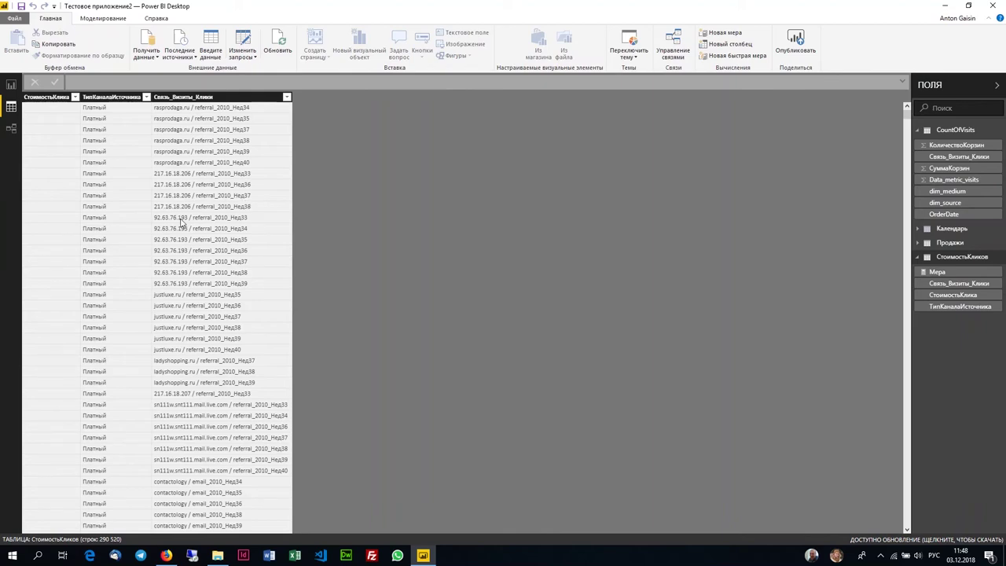
pyautogui.scroll(-10, 181, 212)
pyautogui.scroll(-20, 180, 212)
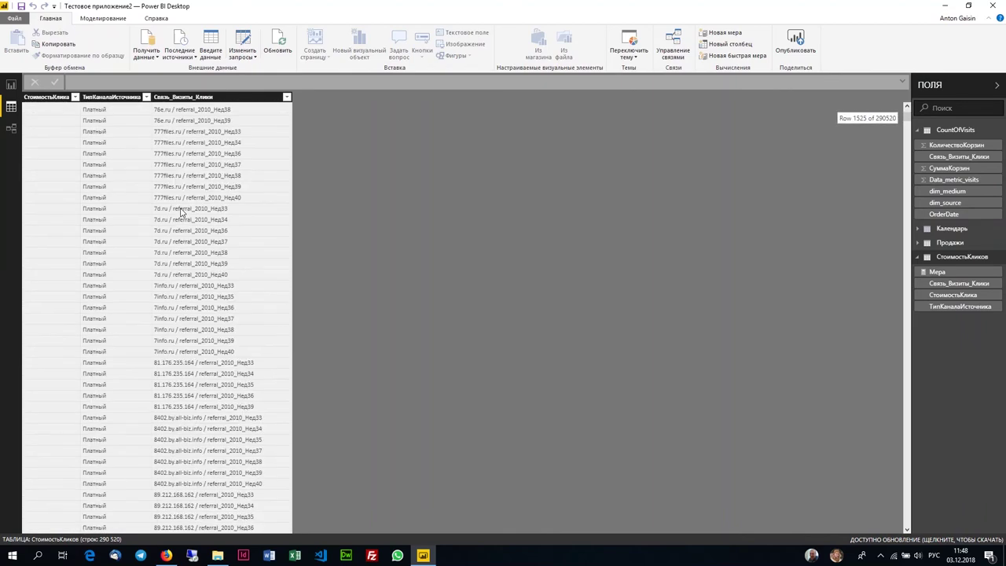
pyautogui.scroll(-5, 180, 211)
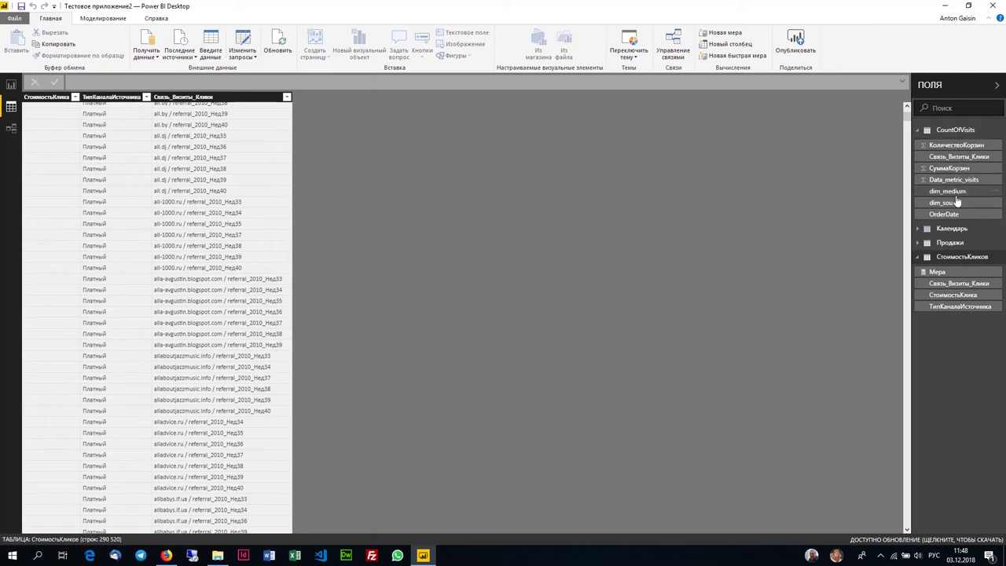
pyautogui.click(957, 132)
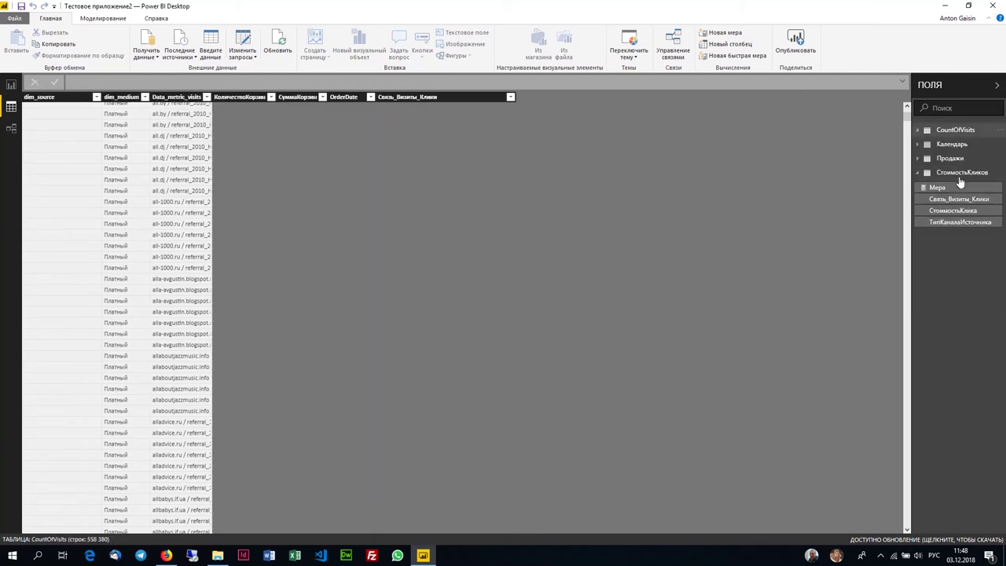
pyautogui.click(920, 134)
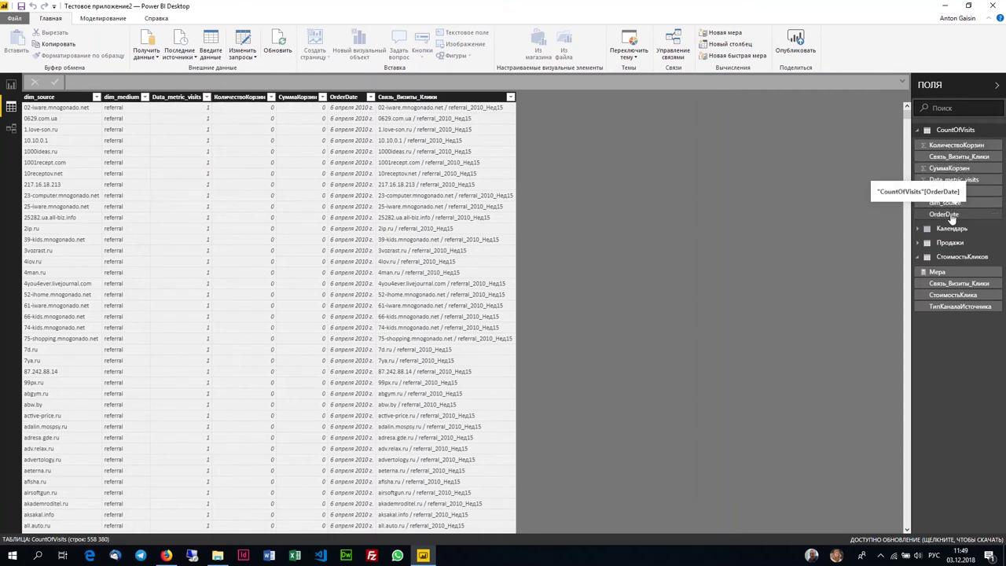
# - Add a calculated column to the CountOfVisits table and name it СтоимостьКликов
pyautogui.rightClick(963, 137)
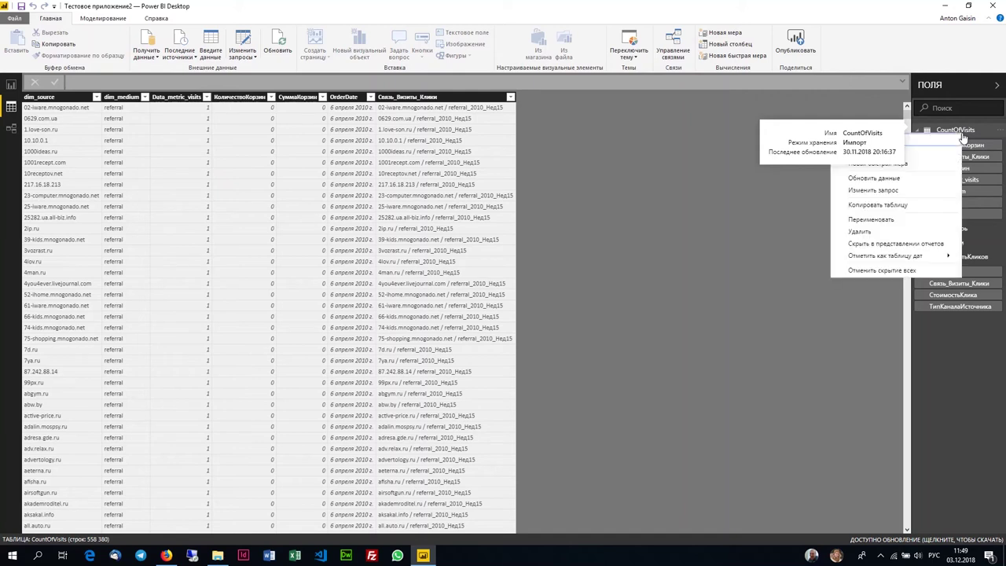
pyautogui.click(804, 183)
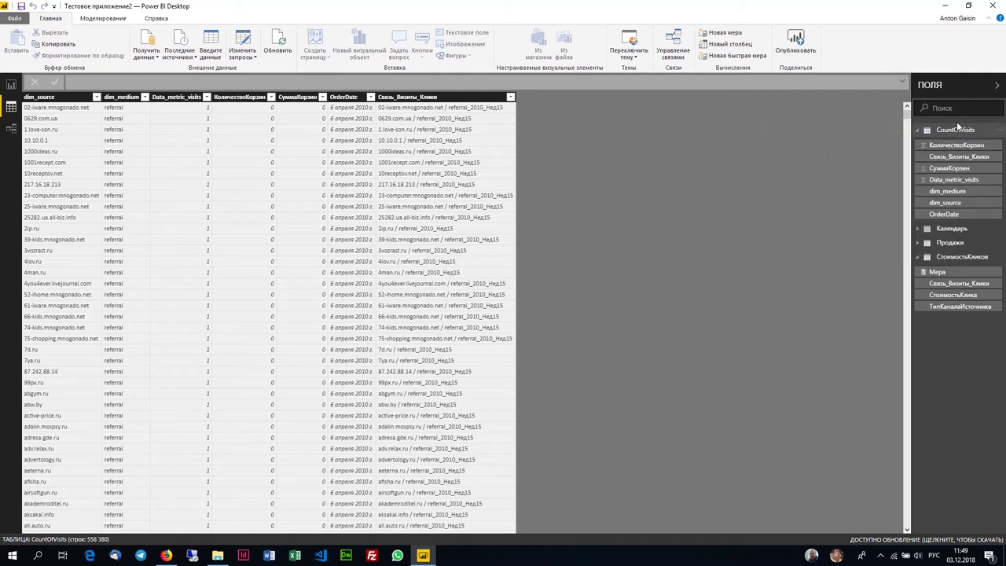
pyautogui.click(920, 135)
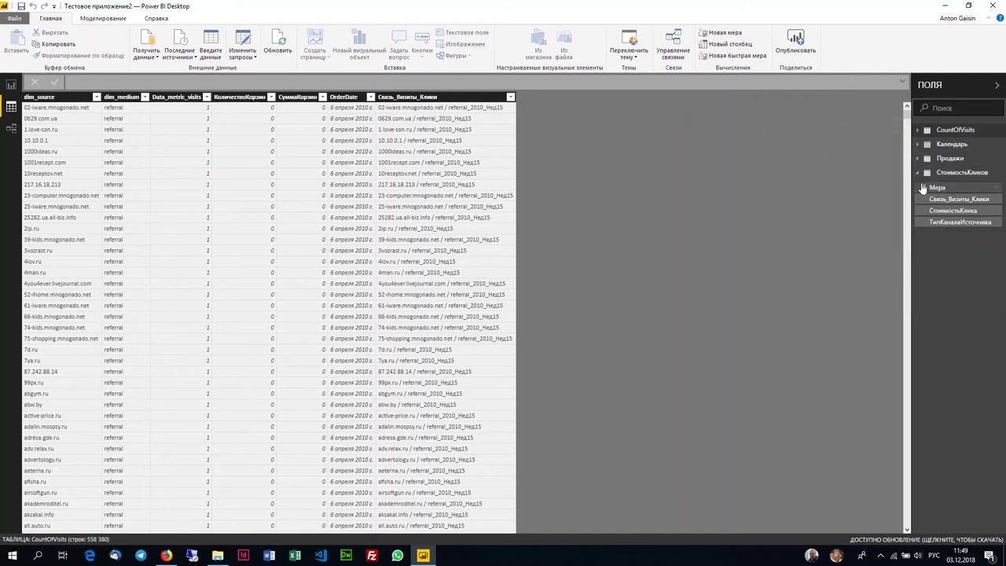
pyautogui.click(918, 174)
pyautogui.click(953, 131)
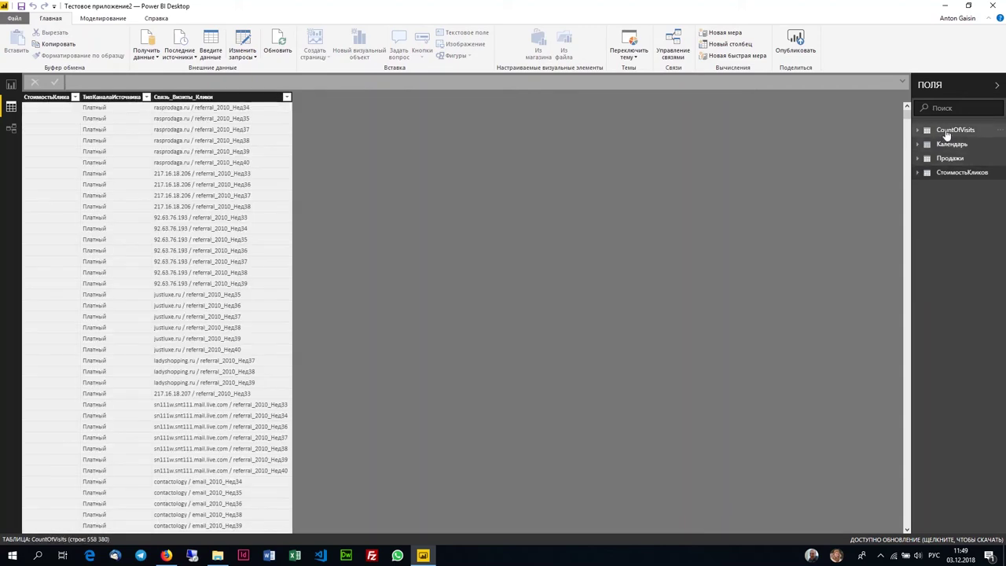
pyautogui.rightClick(961, 132)
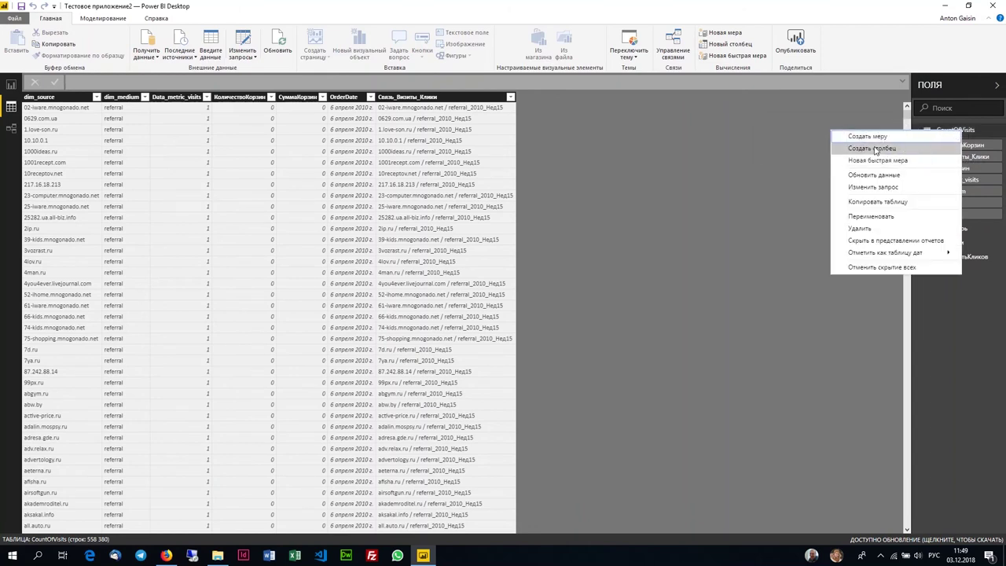
pyautogui.click(871, 149)
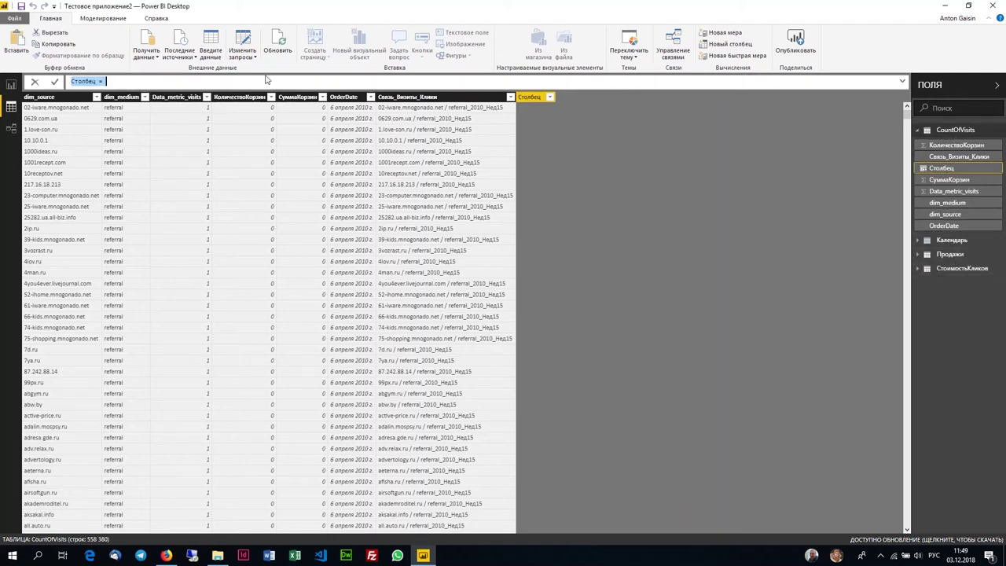
pyautogui.click(97, 81)
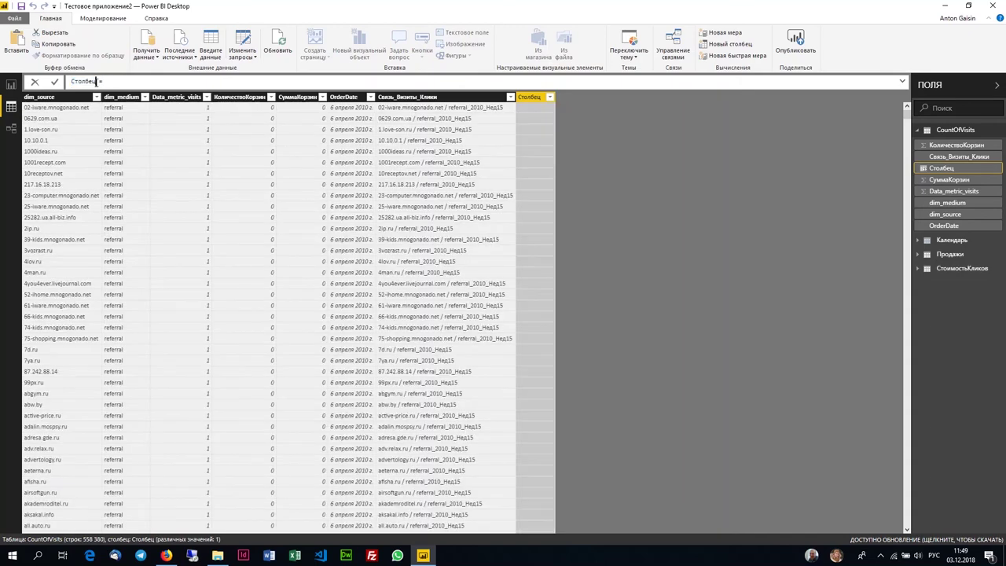
pyautogui.moveTo(95, 81); pyautogui.dragTo(51, 81)
pyautogui.write('С')
# - Define the new СтоимостьКликов column as RELATED('СтоимостьКликов'[СтоимостьКлика]) and commit the formula
pyautogui.write('Re')
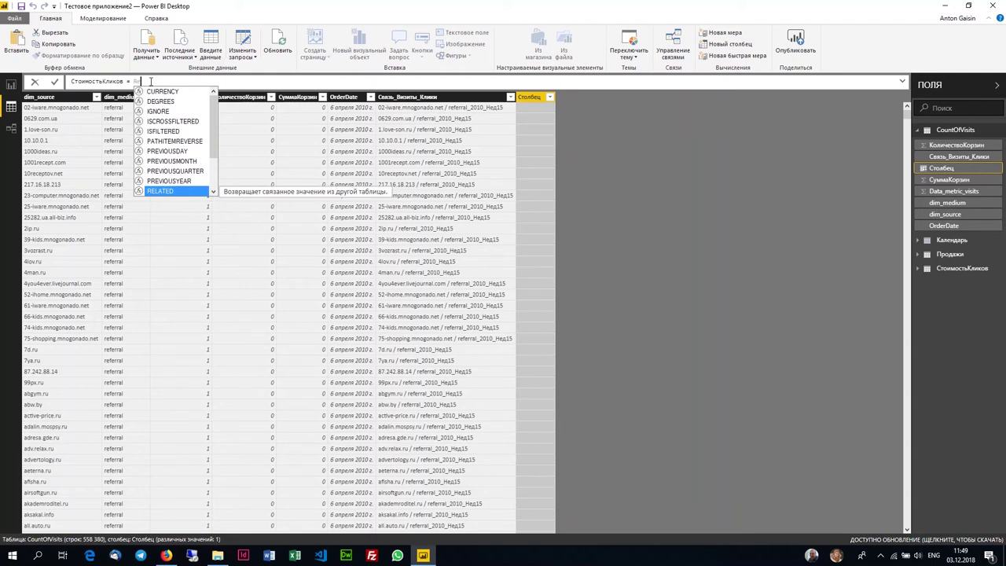
pyautogui.press('Tab')
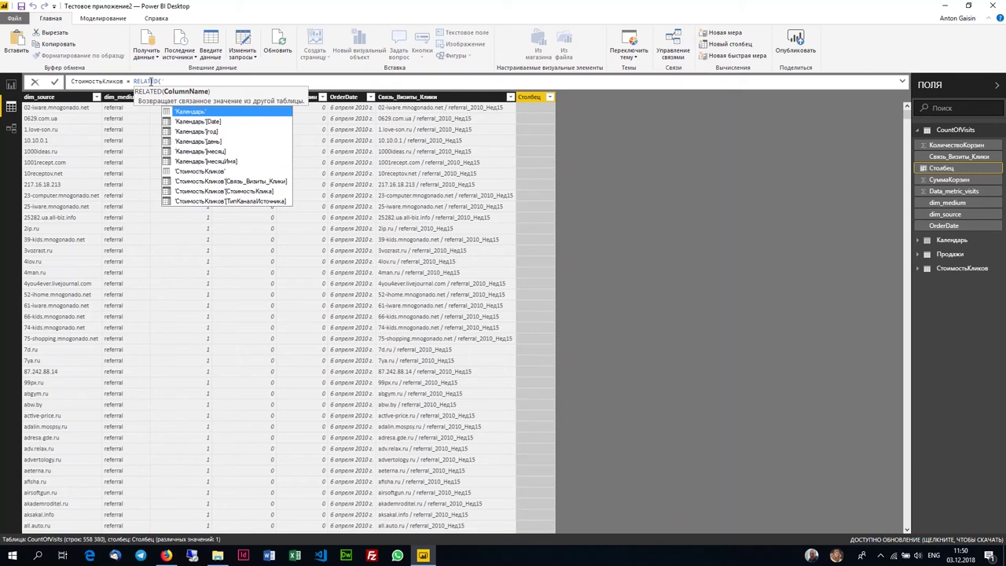
pyautogui.press('Down')
pyautogui.press('Down')
pyautogui.press('Down')
pyautogui.press('Down')
pyautogui.press('Down')
pyautogui.press('Down')
pyautogui.press('Down')
pyautogui.press('Down')
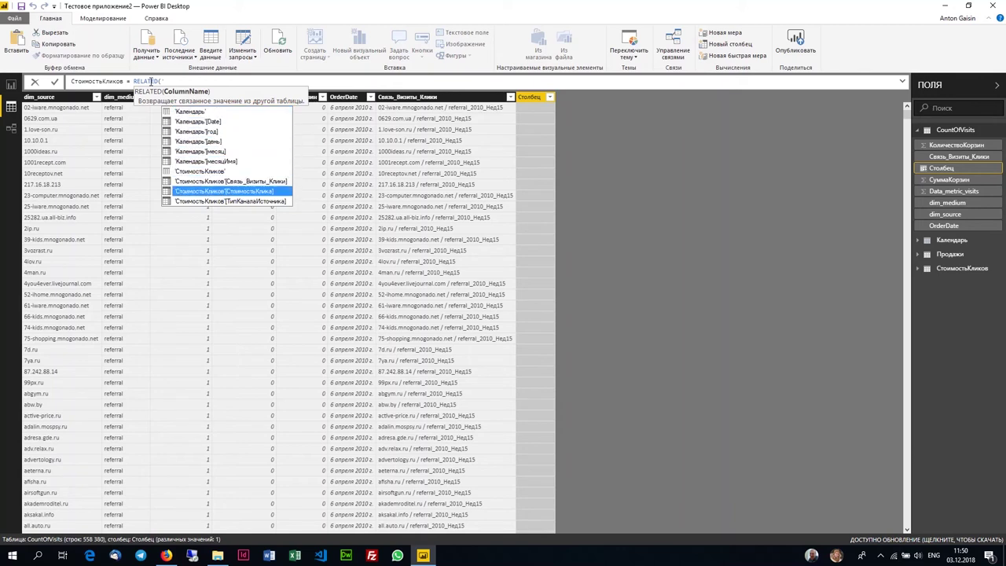
pyautogui.press('Tab')
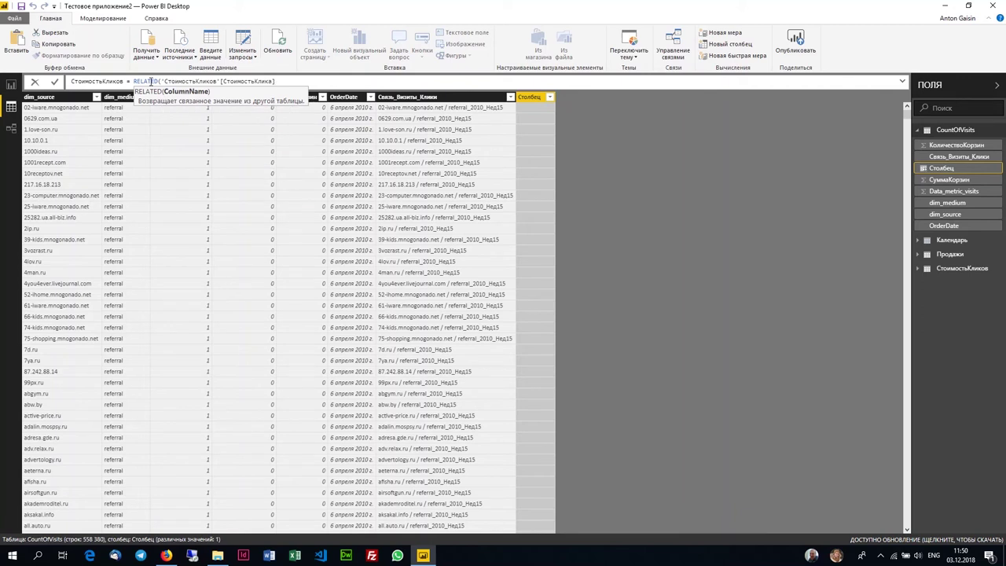
pyautogui.write(')')
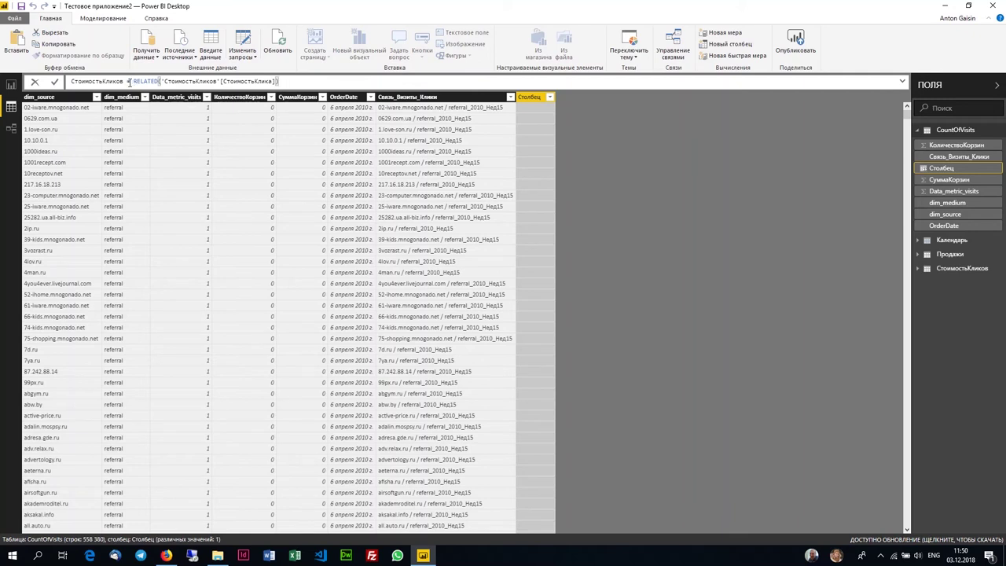
pyautogui.doubleClick(239, 81)
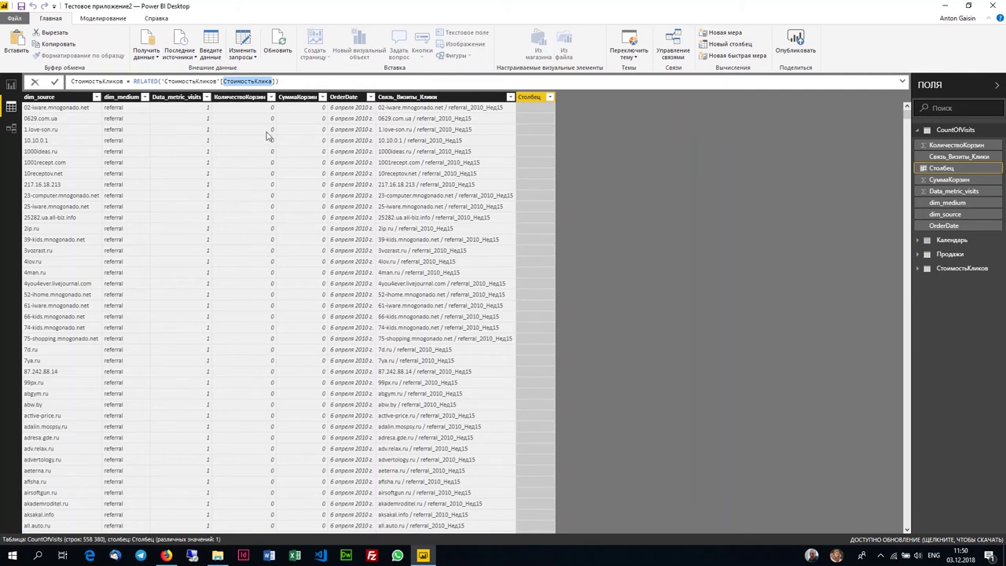
pyautogui.click(306, 81)
pyautogui.press('Return')
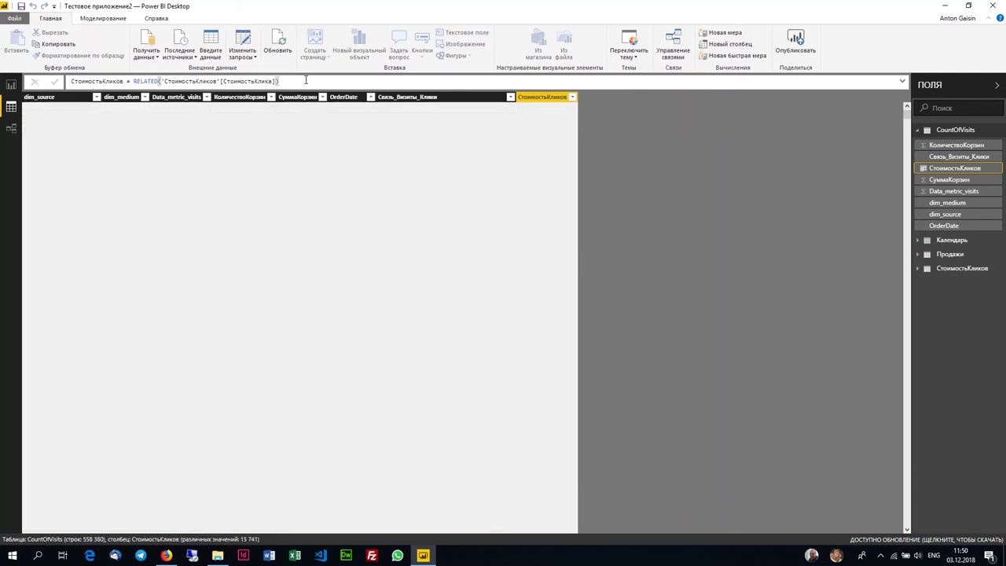
# - Examine the СтоимостьКликов values against the Связь_Визиты_Клики keys across the CountOfVisits rows
pyautogui.scroll(-20, 567, 178)
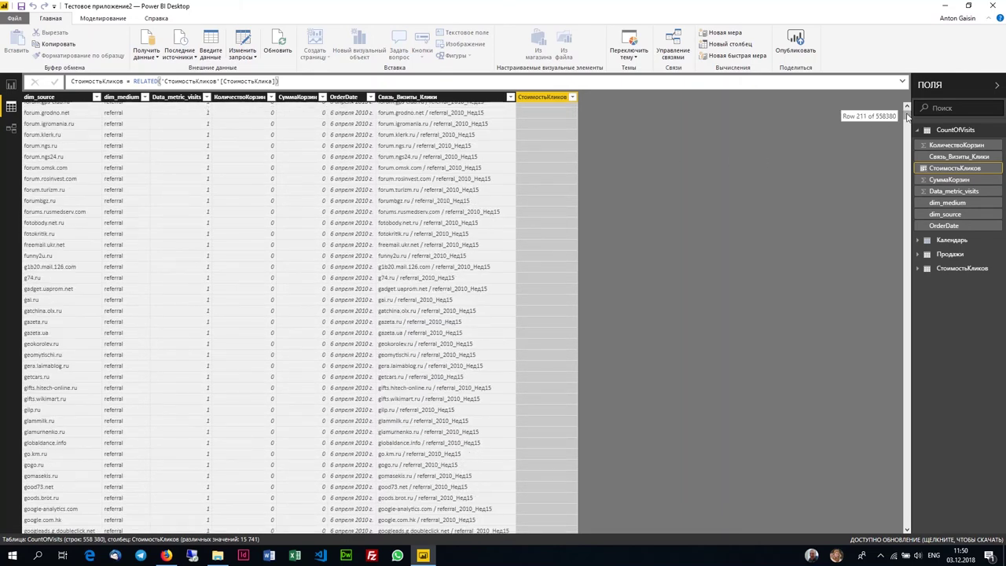
pyautogui.moveTo(907, 114); pyautogui.dragTo(551, 211)
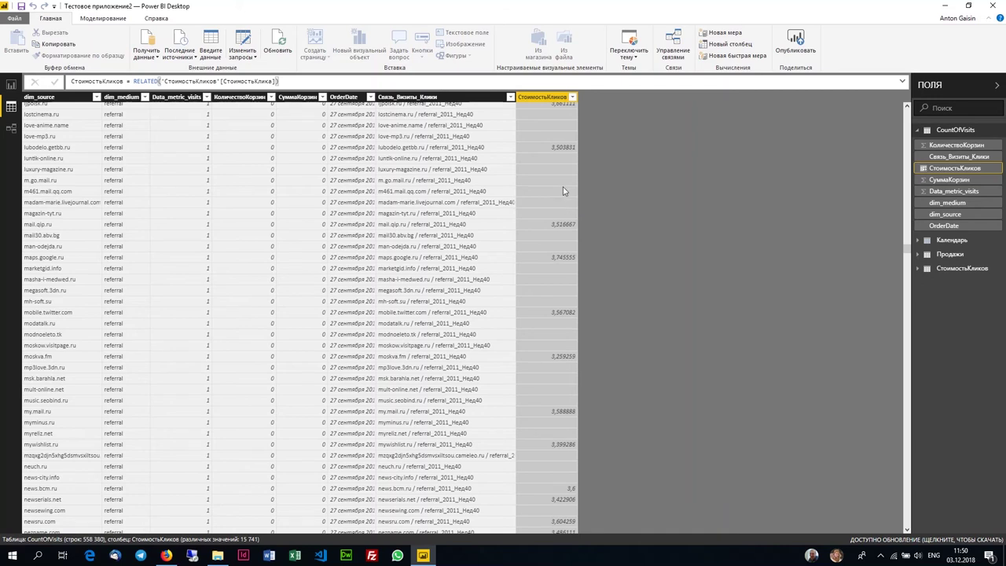
pyautogui.click(482, 147)
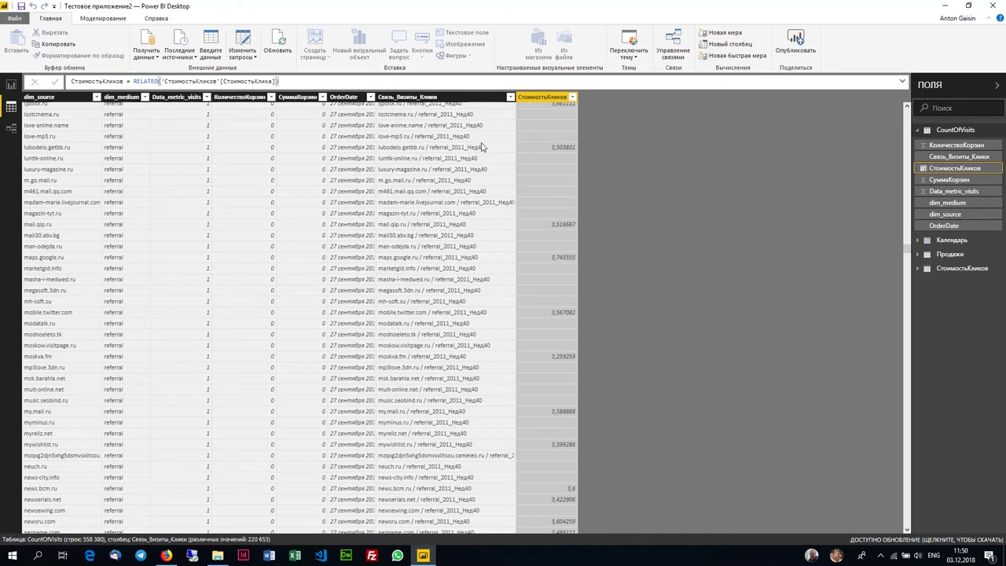
pyautogui.click(544, 142)
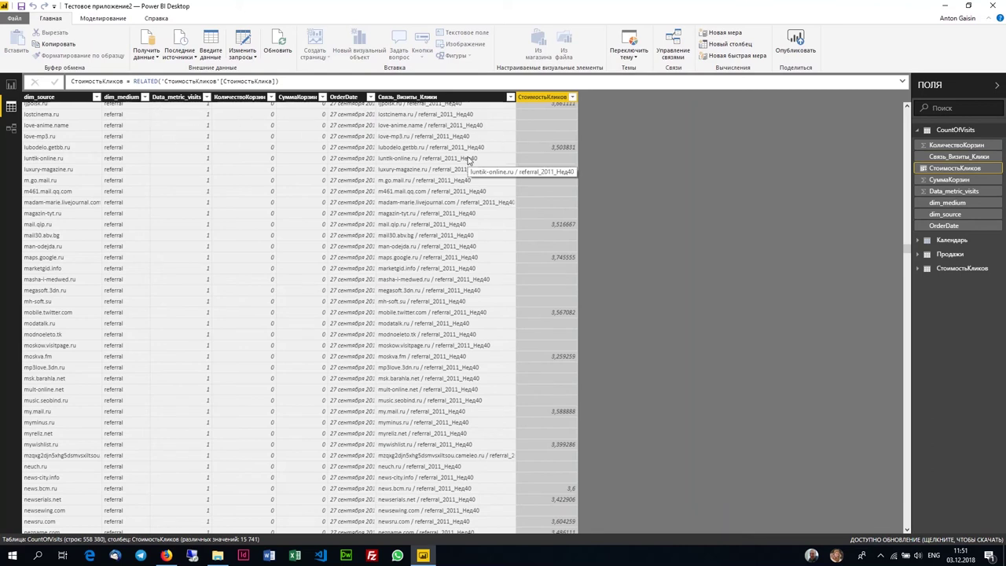
pyautogui.scroll(8, 415, 221)
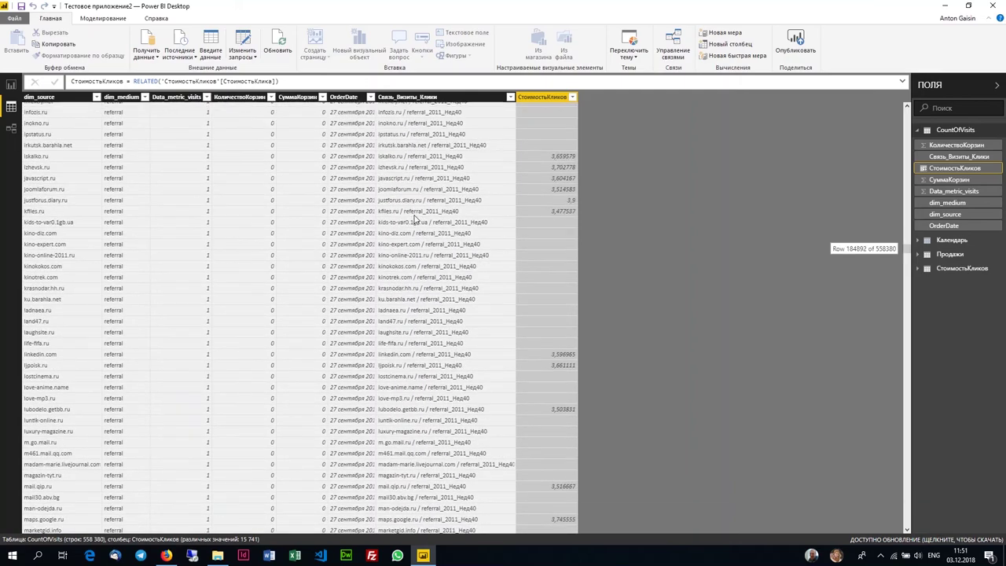
pyautogui.scroll(13, 415, 220)
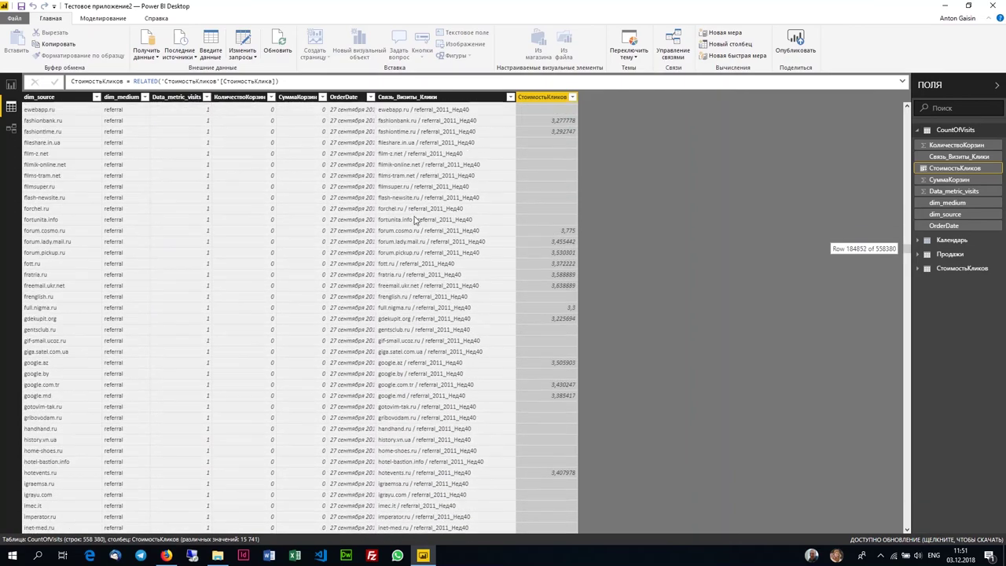
pyautogui.scroll(10, 415, 220)
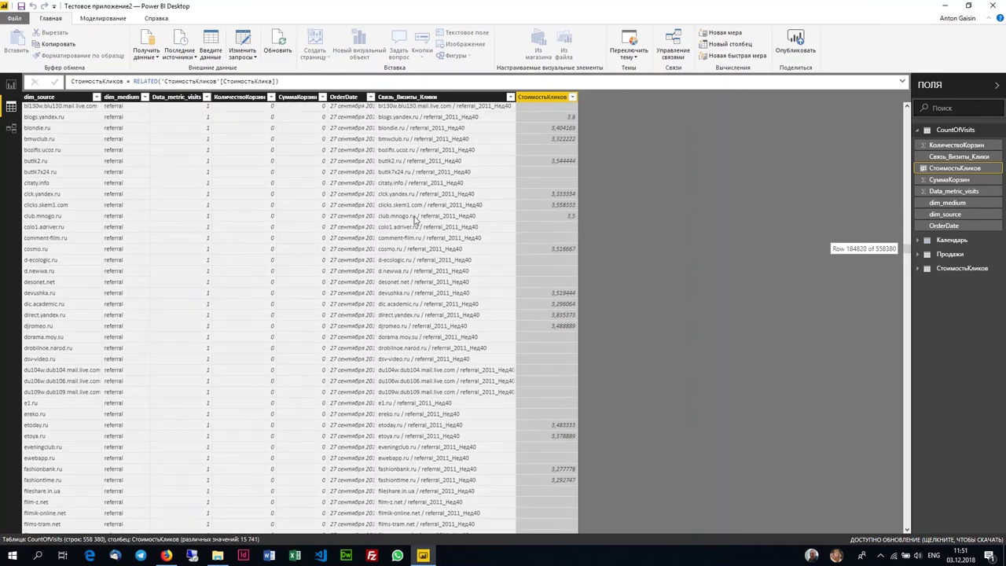
pyautogui.scroll(11, 415, 220)
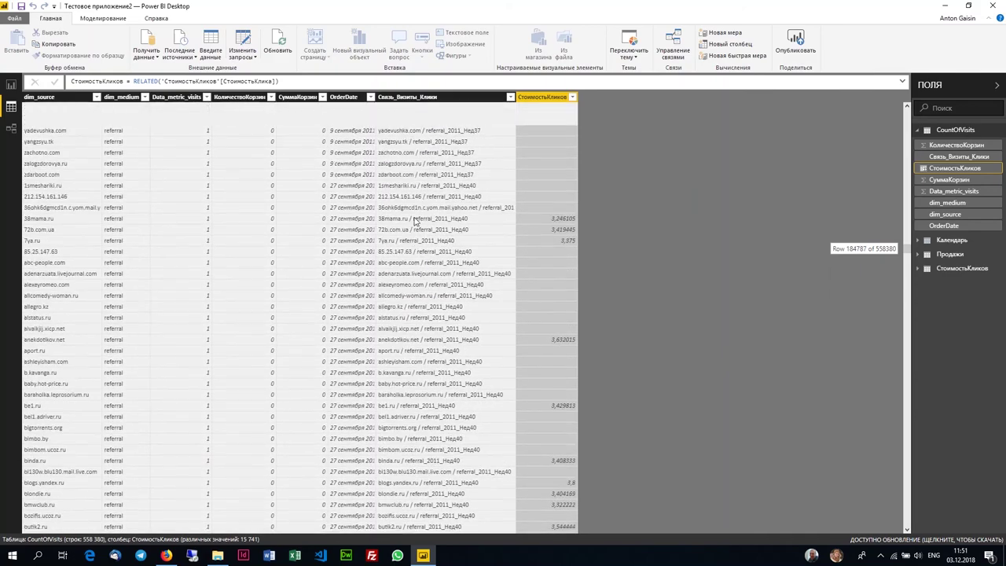
pyautogui.scroll(16, 415, 220)
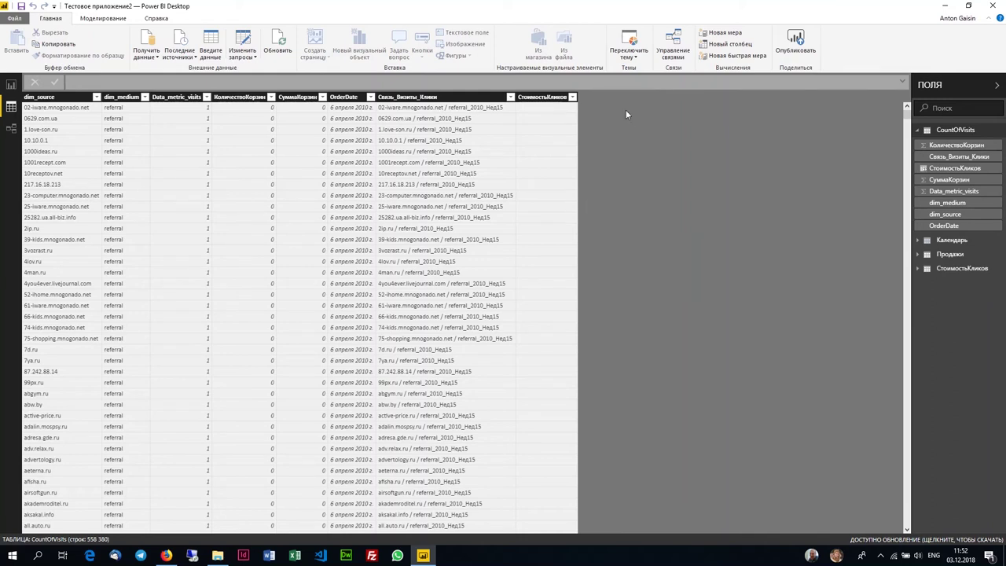
# - Start a new measure in the CountOfVisits table and name it СтоимостьКликов
pyautogui.rightClick(950, 130)
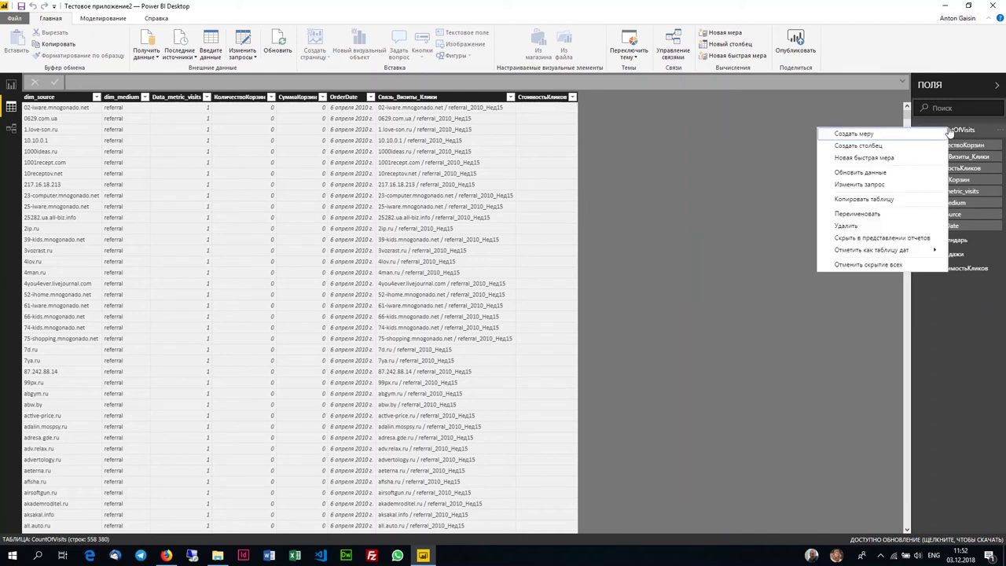
pyautogui.press('Escape')
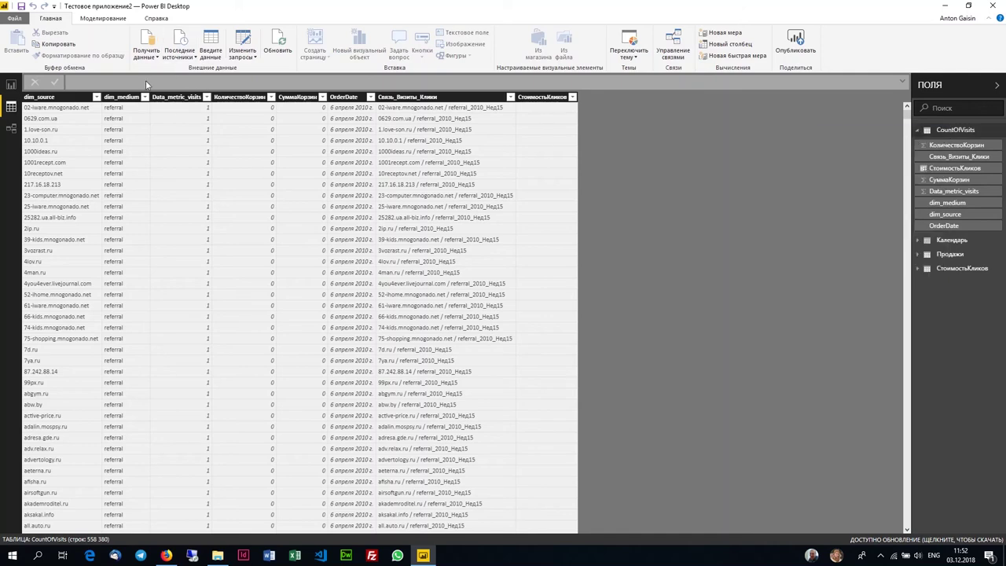
pyautogui.click(89, 81)
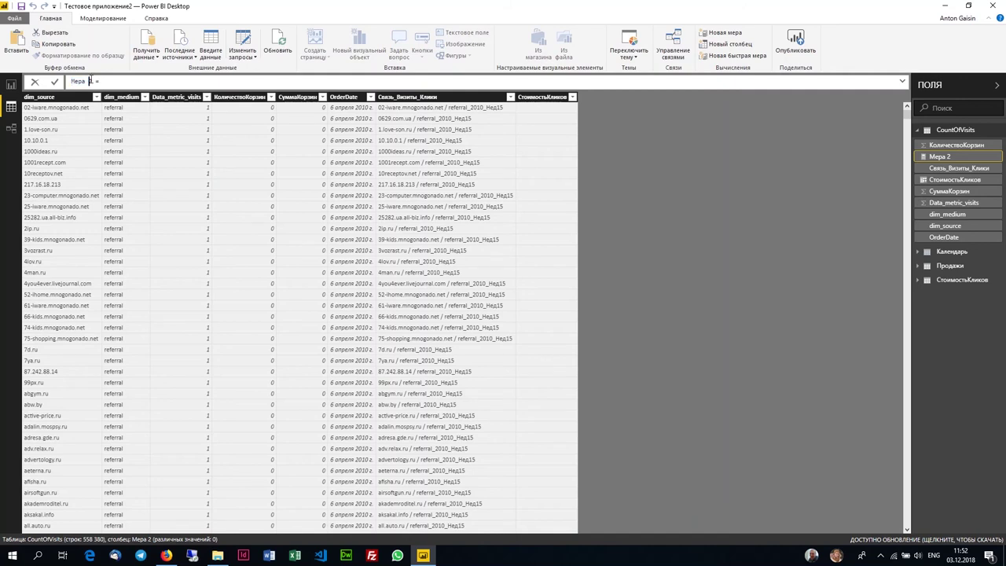
pyautogui.moveTo(92, 82); pyautogui.dragTo(66, 84)
pyautogui.press('BackSpace')
pyautogui.hotkey('alt', 'shift')
pyautogui.press('Escape')
pyautogui.write('Стоим')
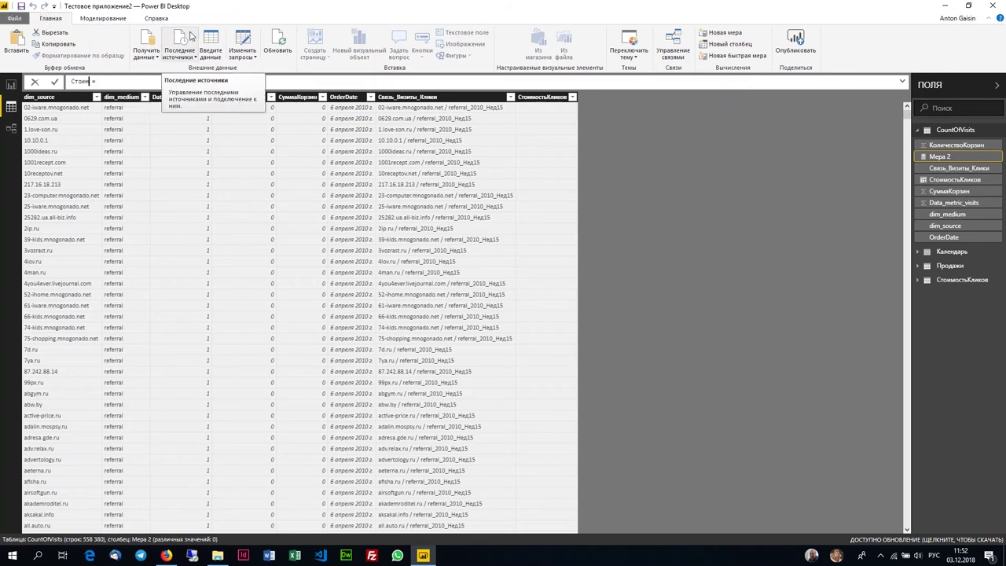
pyautogui.write('остьКликов')
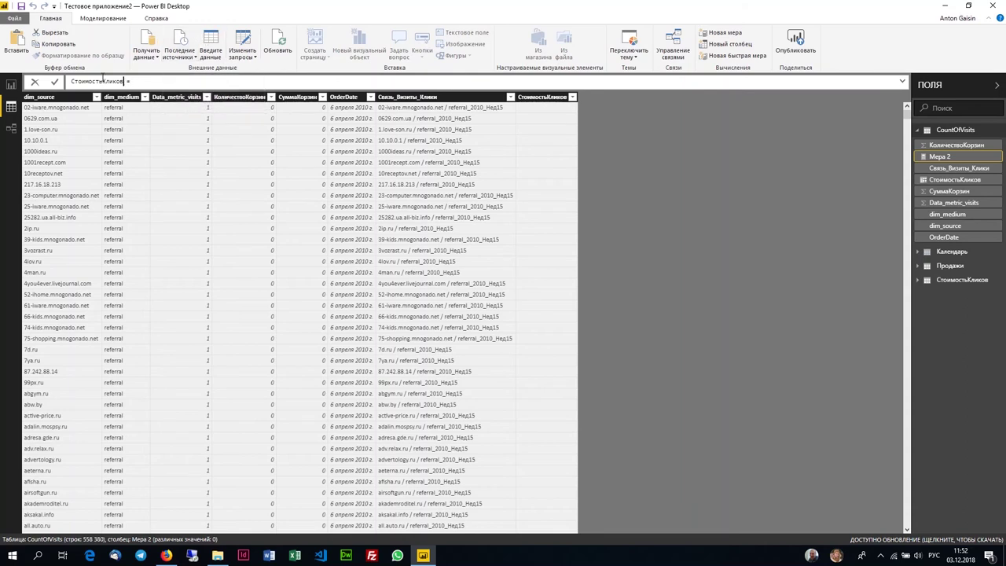
# - Rename the new measure СуммаКликов and begin its formula as SUMX over the 'CountOfVisits' table
pyautogui.moveTo(102, 81); pyautogui.dragTo(64, 77)
pyautogui.write('Сумма')
pyautogui.hotkey('alt', 'shift')
pyautogui.write('S')
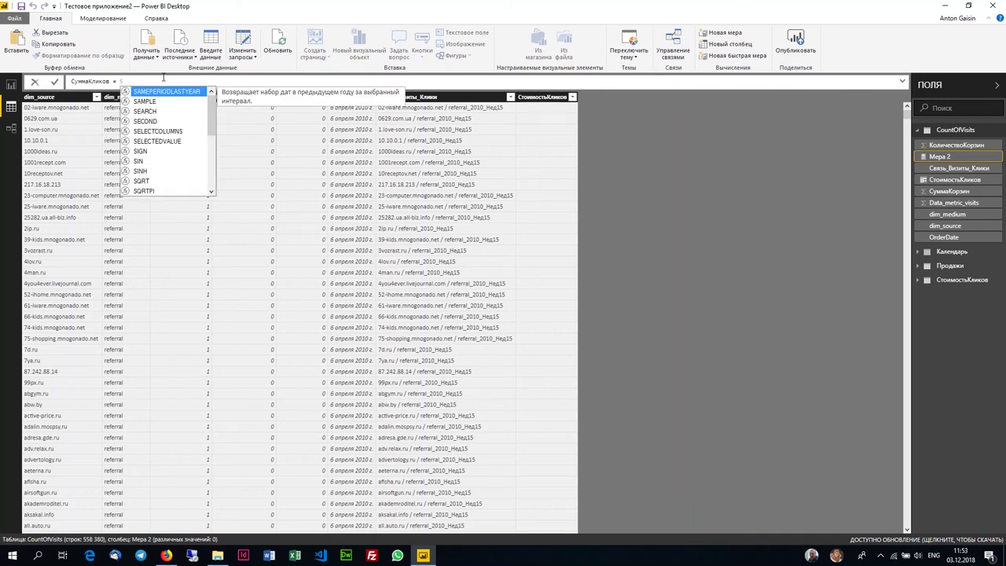
pyautogui.write('umx')
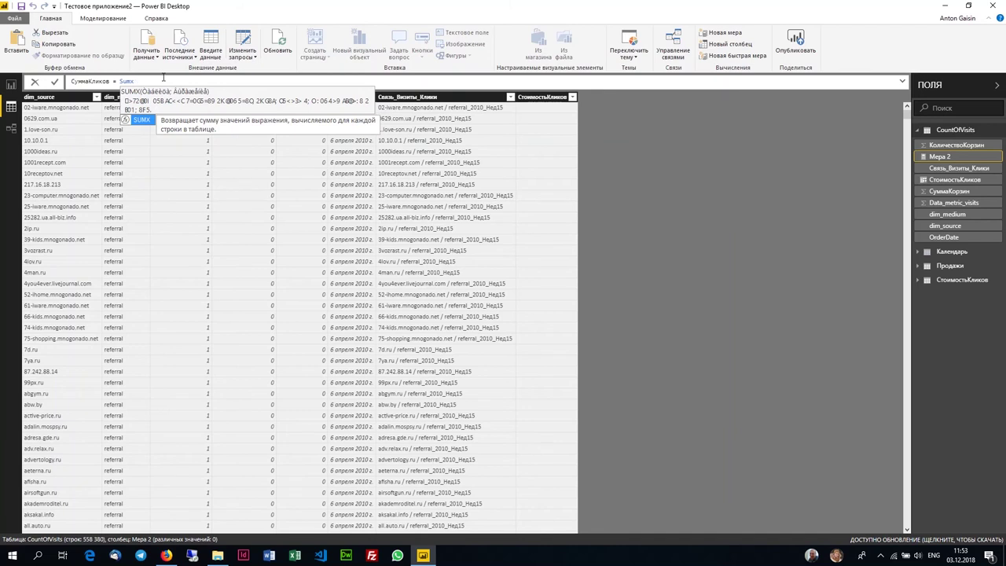
pyautogui.write('(')
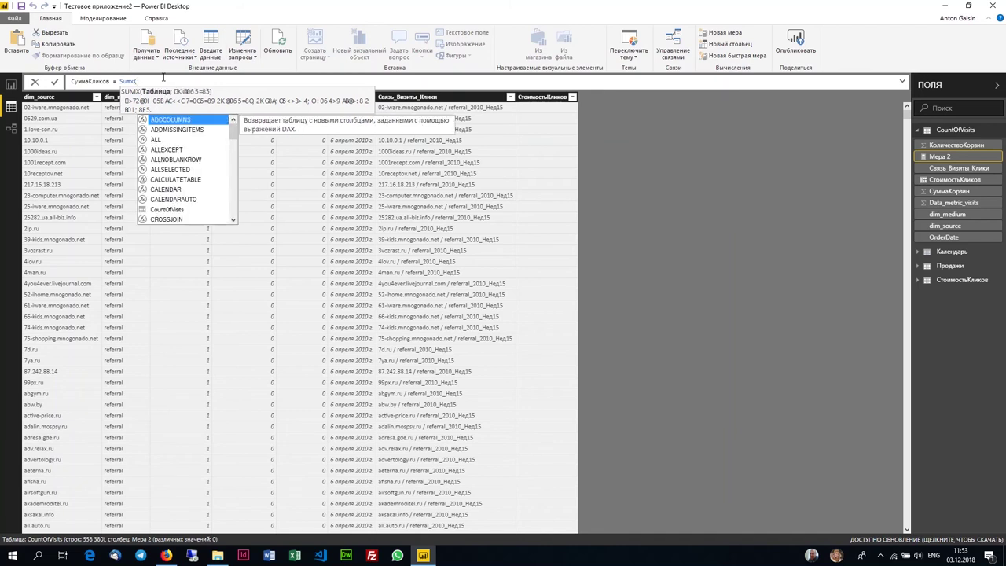
pyautogui.write("'")
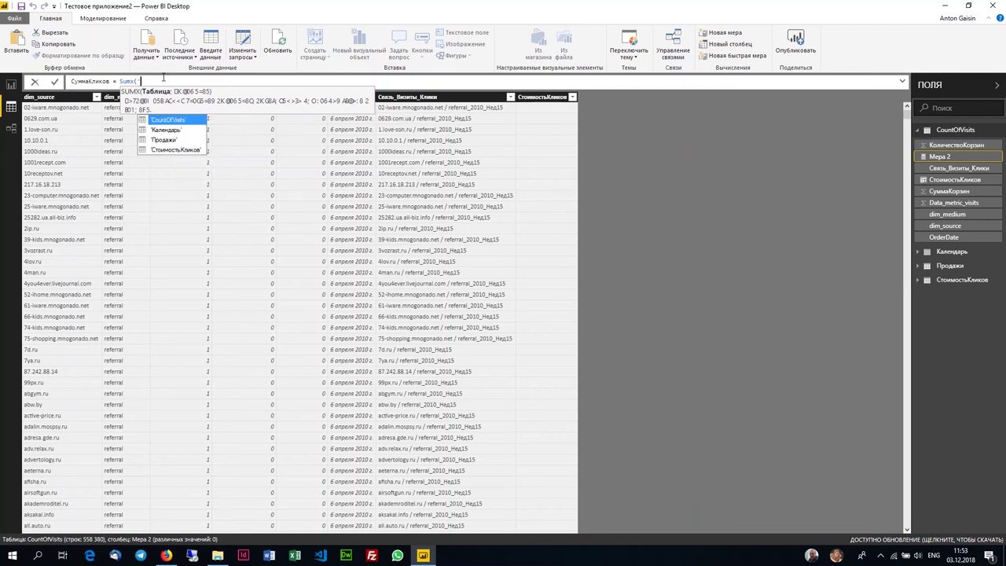
pyautogui.press('Tab')
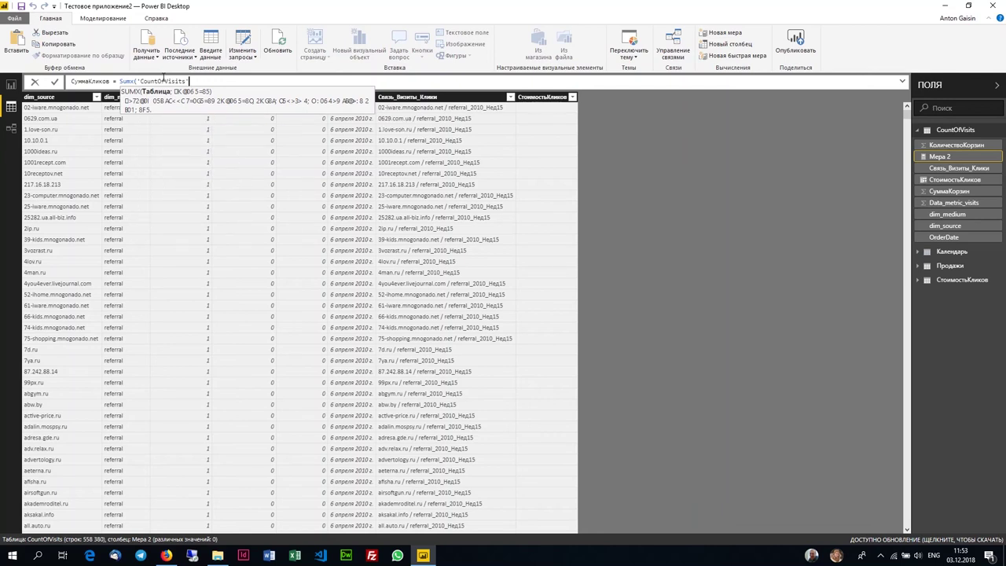
# - Start the SUMX expression argument with the 'CountOfVisits'[Data_metric_visits] column
pyautogui.write(',')
pyautogui.press('BackSpace')
pyautogui.write(";'")
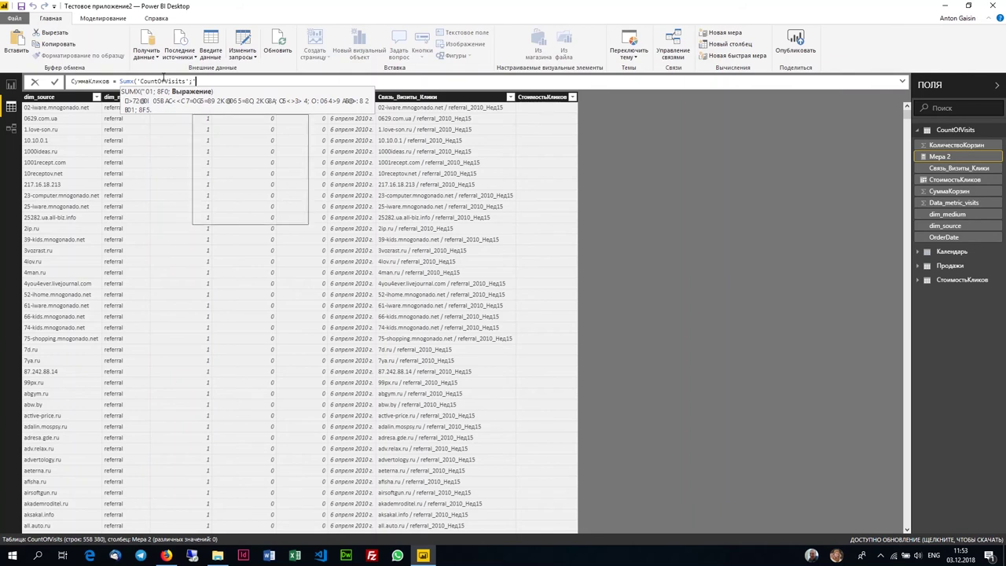
pyautogui.press('Down')
pyautogui.press('Down')
pyautogui.press('Down')
pyautogui.press('Down')
pyautogui.press('Down')
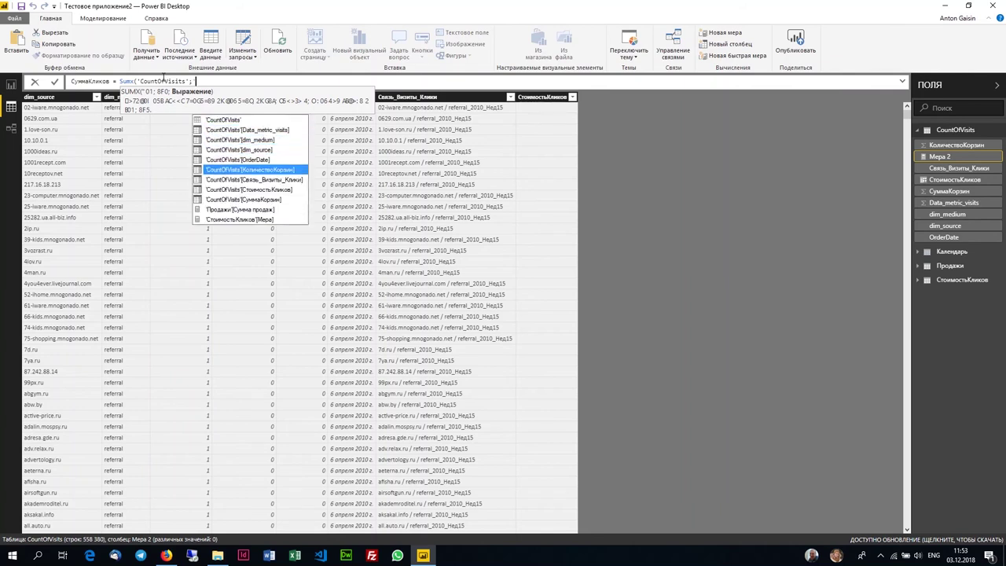
pyautogui.press('Down')
pyautogui.press('Up')
pyautogui.press('Up')
pyautogui.press('Up')
pyautogui.press('Up')
pyautogui.press('Up')
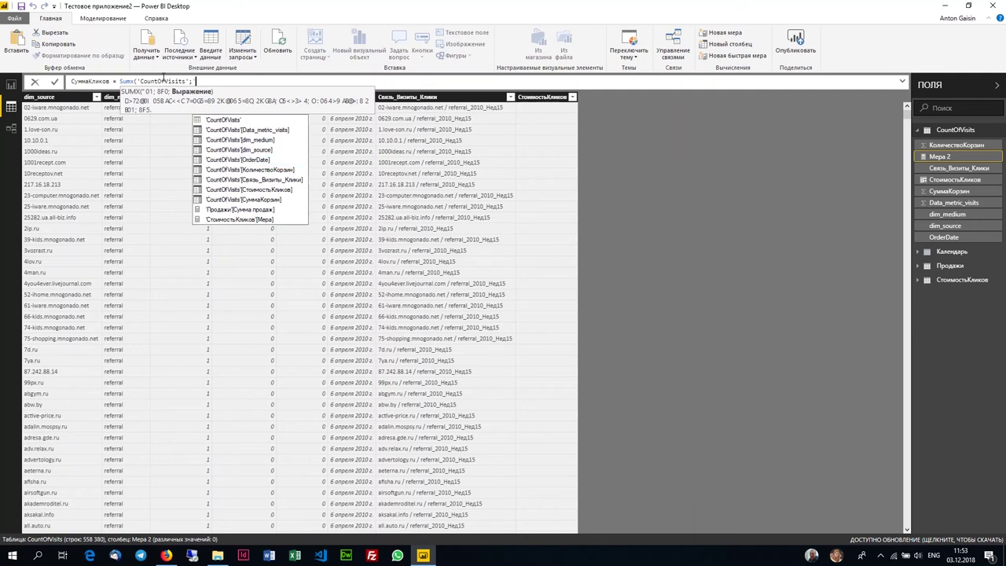
pyautogui.press('Tab')
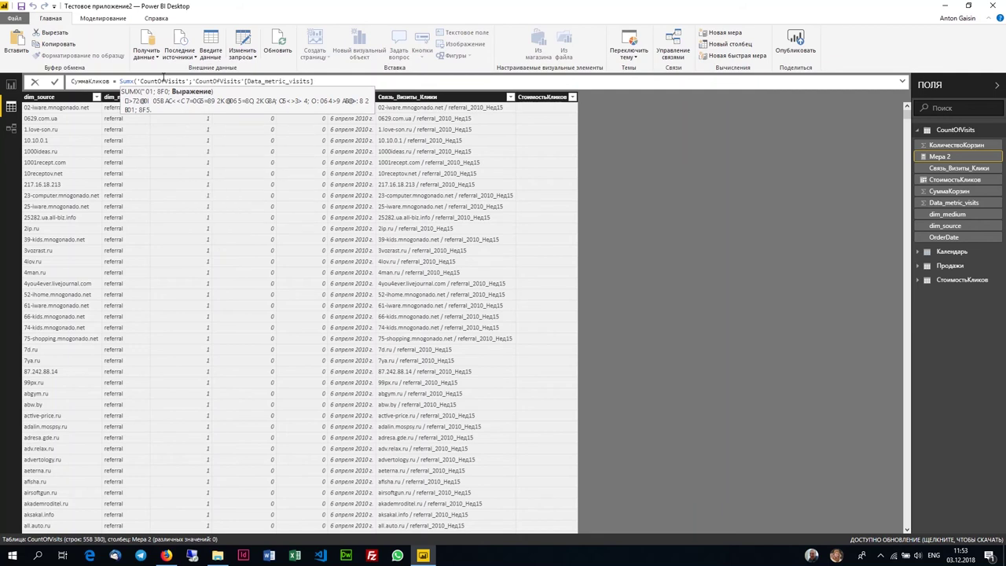
# - Multiply the visits column by 'CountOfVisits'[СтоимостьКликов] inside the SUMX expression
pyautogui.write("'")
pyautogui.press('Down')
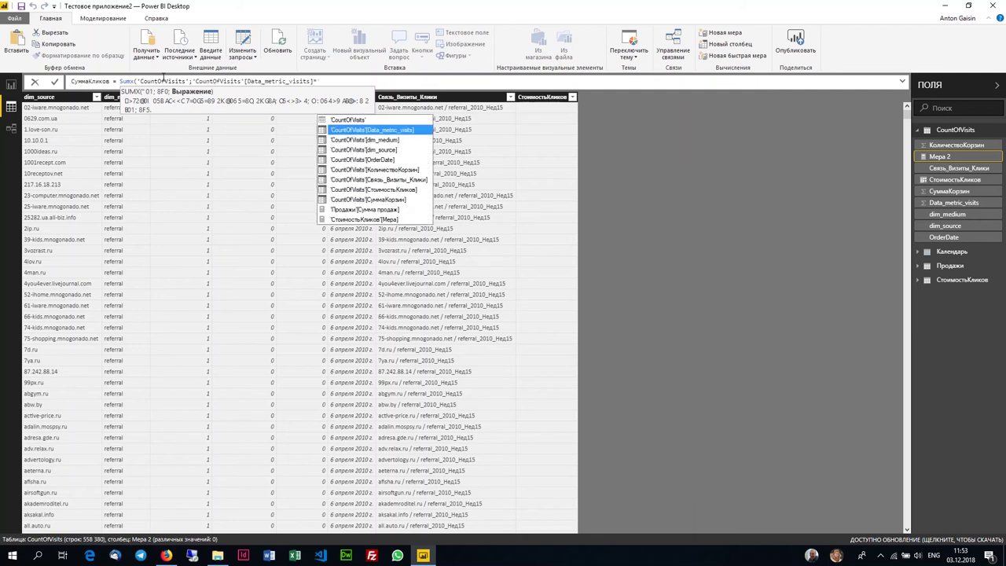
pyautogui.press('Down')
pyautogui.press('Down')
pyautogui.press('Down')
pyautogui.press('Down')
pyautogui.press('Down')
pyautogui.press('Down')
pyautogui.press('Tab')
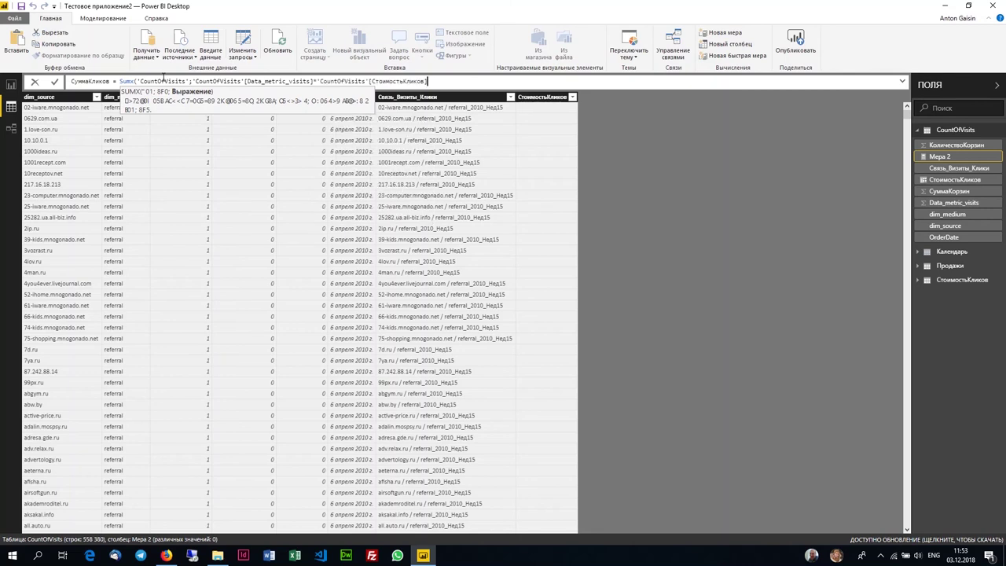
# - Remove the 'CountOfVisits'[СтоимостьКликов] reference from the end of the formula, keeping the multiplication sign
pyautogui.press('Left')
pyautogui.press('Left')
pyautogui.hotkey('shift', 'Left')
pyautogui.hotkey('shift', 'Left')
pyautogui.hotkey('shift', 'Left')
pyautogui.hotkey('shift', 'Left')
pyautogui.hotkey('shift', 'Left')
pyautogui.hotkey('shift', 'Left')
pyautogui.hotkey('shift', 'Left')
pyautogui.hotkey('shift', 'Left')
pyautogui.hotkey('shift', 'Left')
pyautogui.hotkey('shift', 'Left')
pyautogui.hotkey('shift', 'Left')
pyautogui.hotkey('shift', 'Left')
pyautogui.hotkey('shift', 'Left')
pyautogui.hotkey('shift', 'Left')
pyautogui.hotkey('shift', 'Left')
pyautogui.hotkey('shift', 'Left')
pyautogui.hotkey('shift', 'Left')
pyautogui.hotkey('shift', 'Left')
pyautogui.hotkey('shift', 'Left')
pyautogui.hotkey('shift', 'Left')
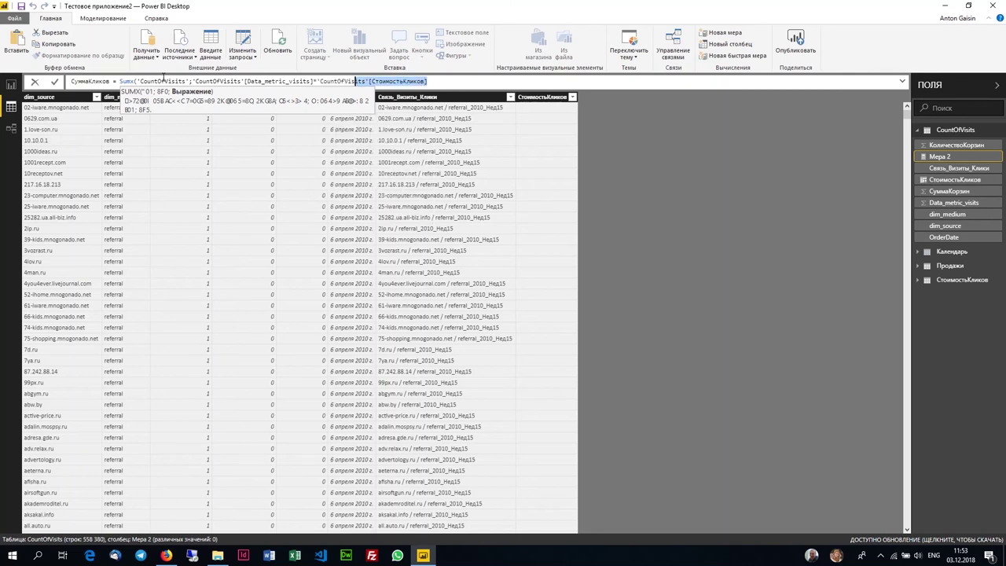
pyautogui.hotkey('shift', 'Left')
pyautogui.hotkey('shift', 'Left')
pyautogui.press('BackSpace')
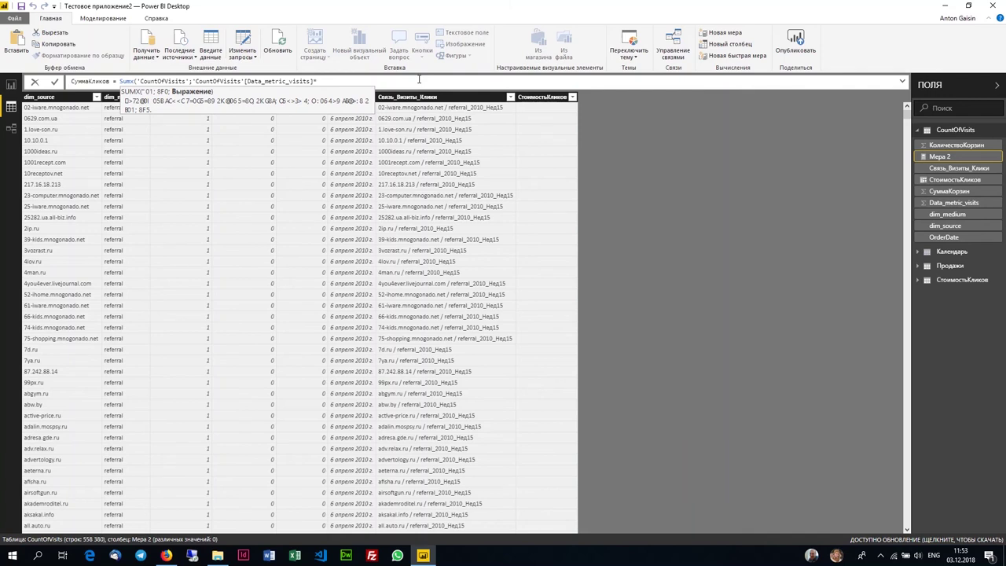
# - Complete the SUMX expression with 'CountOfVisits'[СтоимостьКликов] as the second factor, close the parenthesis and commit the СуммаКликов measure
pyautogui.write("'")
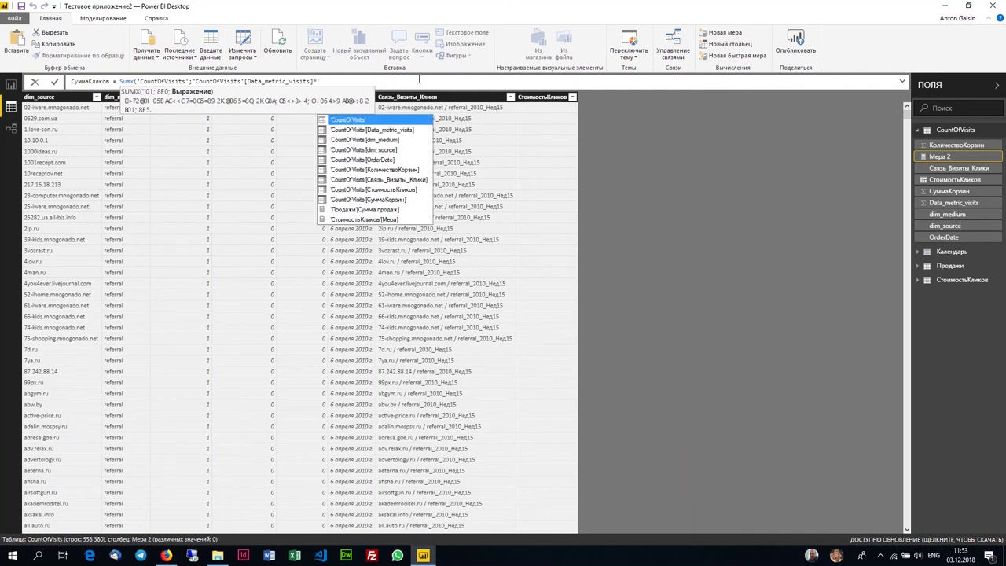
pyautogui.press('Down')
pyautogui.press('Down')
pyautogui.press('Down')
pyautogui.press('Down')
pyautogui.press('Down')
pyautogui.press('Down')
pyautogui.press('Down')
pyautogui.press('Down')
pyautogui.press('Down')
pyautogui.press('Down')
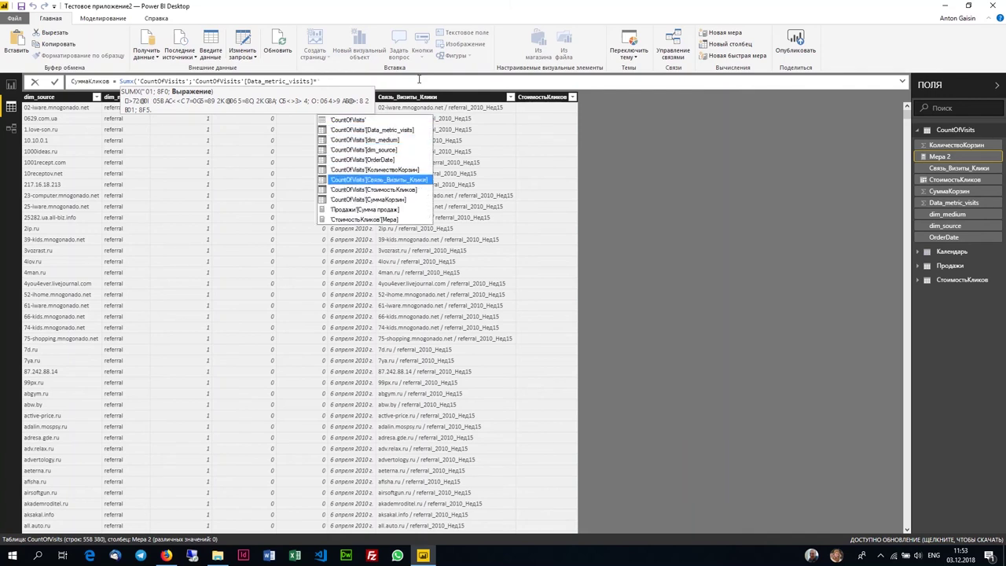
pyautogui.press('Up')
pyautogui.press('Up')
pyautogui.press('Up')
pyautogui.press('Down')
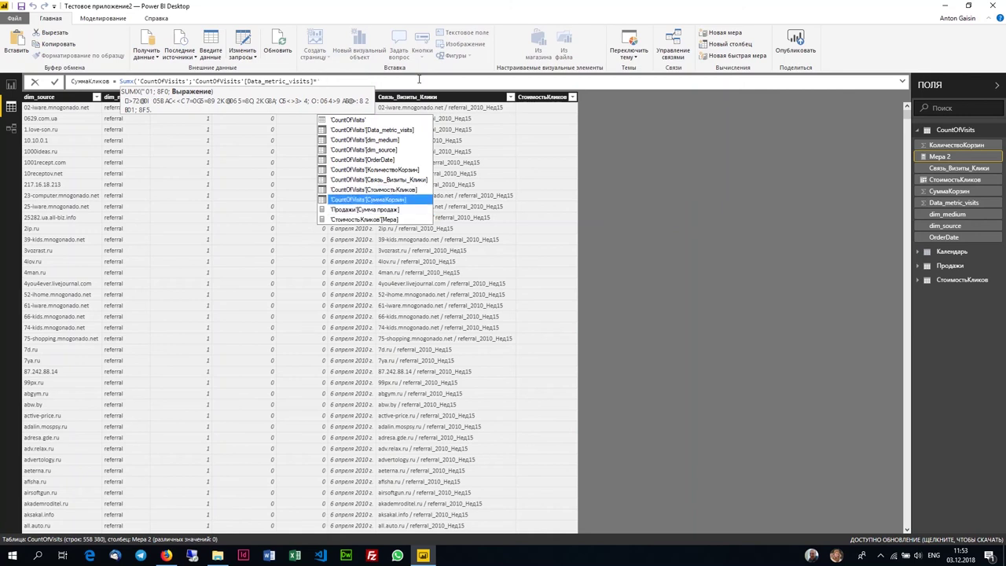
pyautogui.press('Down')
pyautogui.press('Down')
pyautogui.press('Up')
pyautogui.press('Up')
pyautogui.press('Down')
pyautogui.press('Up')
pyautogui.press('Down')
pyautogui.press('Up')
pyautogui.press('Down')
pyautogui.press('Up')
pyautogui.press('Up')
pyautogui.press('Up')
pyautogui.press('Down')
pyautogui.press('Down')
pyautogui.press('Up')
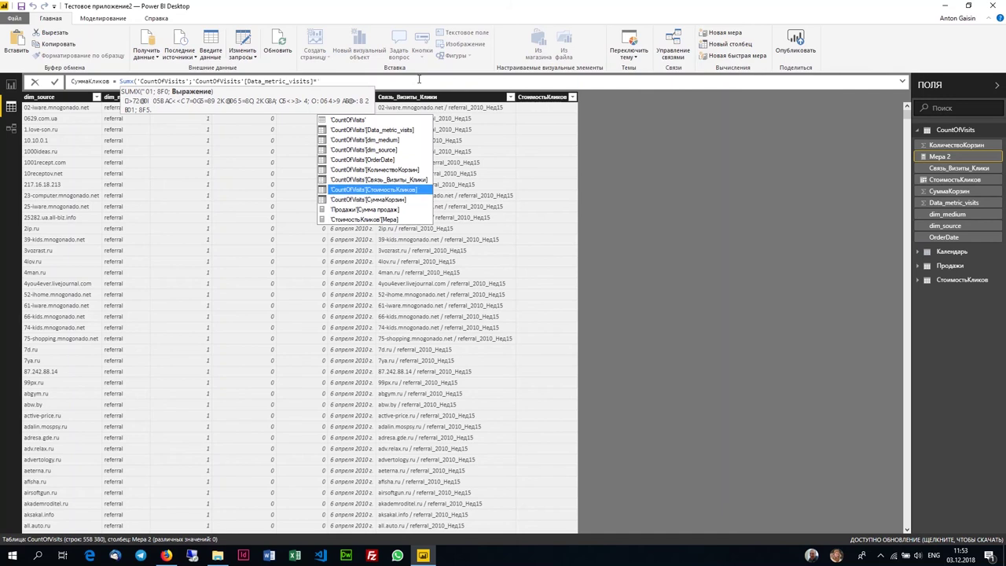
pyautogui.press('Up')
pyautogui.press('Up')
pyautogui.press('Up')
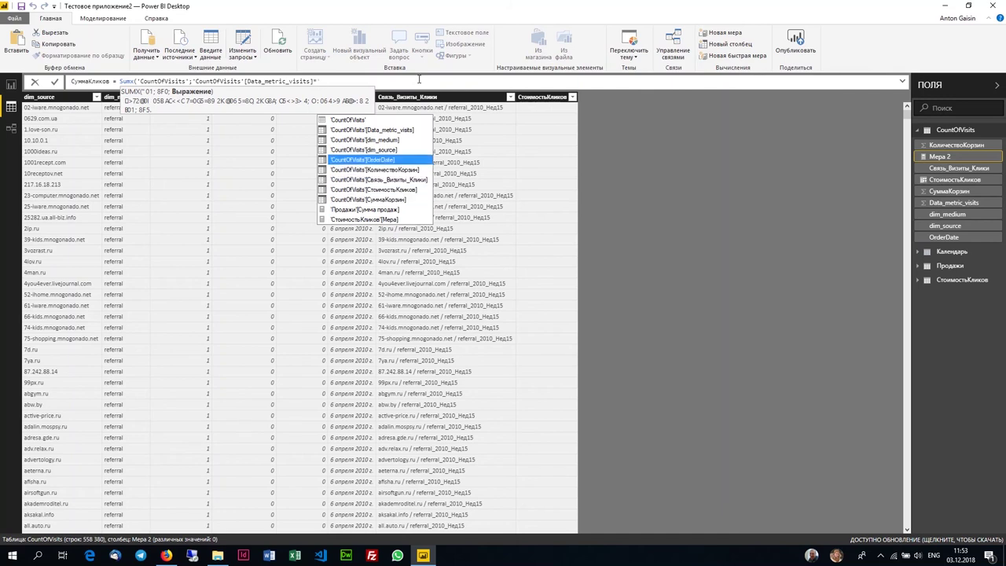
pyautogui.press('Up')
pyautogui.press('Up')
pyautogui.press('Up')
pyautogui.press('Up')
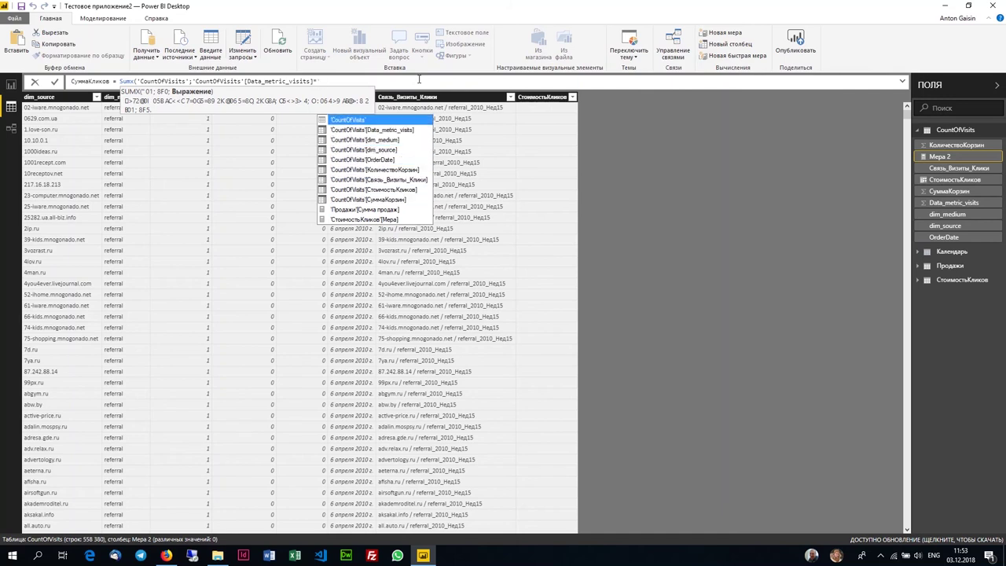
pyautogui.press('Down')
pyautogui.press('Down')
pyautogui.press('Down')
pyautogui.press('Down')
pyautogui.press('Down')
pyautogui.press('Up')
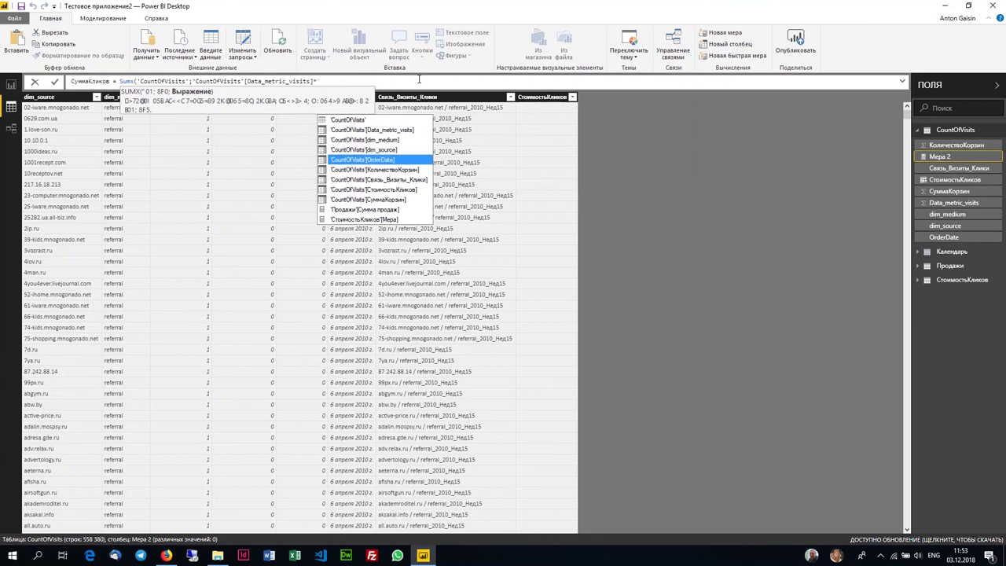
pyautogui.press('Down')
pyautogui.press('Down')
pyautogui.press('Down')
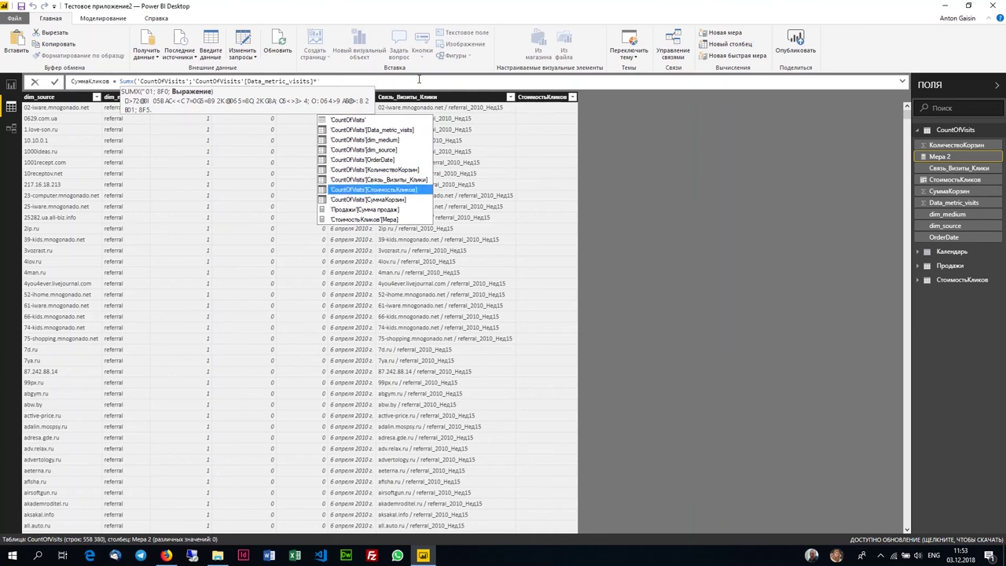
pyautogui.press('Down')
pyautogui.press('Up')
pyautogui.press('Down')
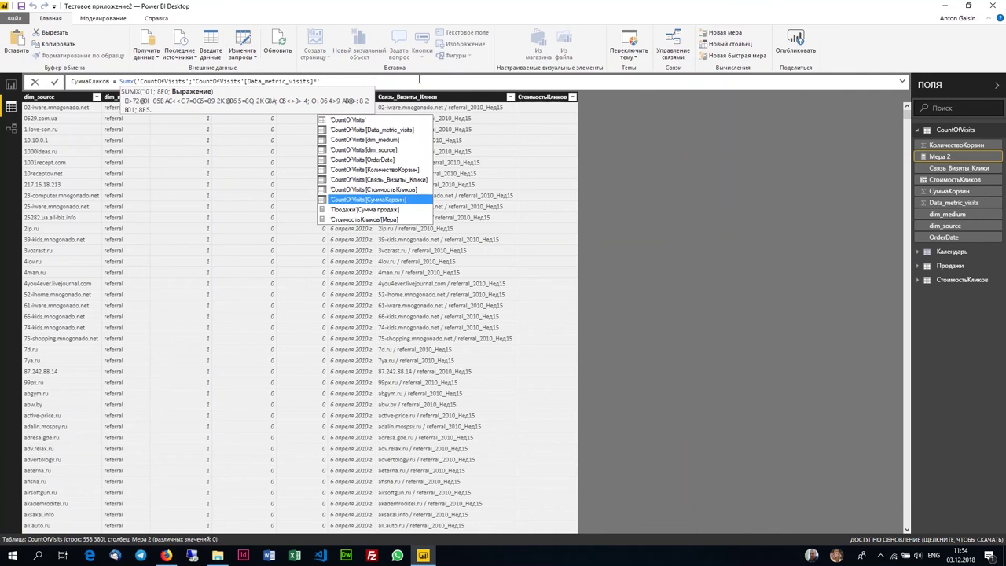
pyautogui.press('Down')
pyautogui.press('Up')
pyautogui.press('Up')
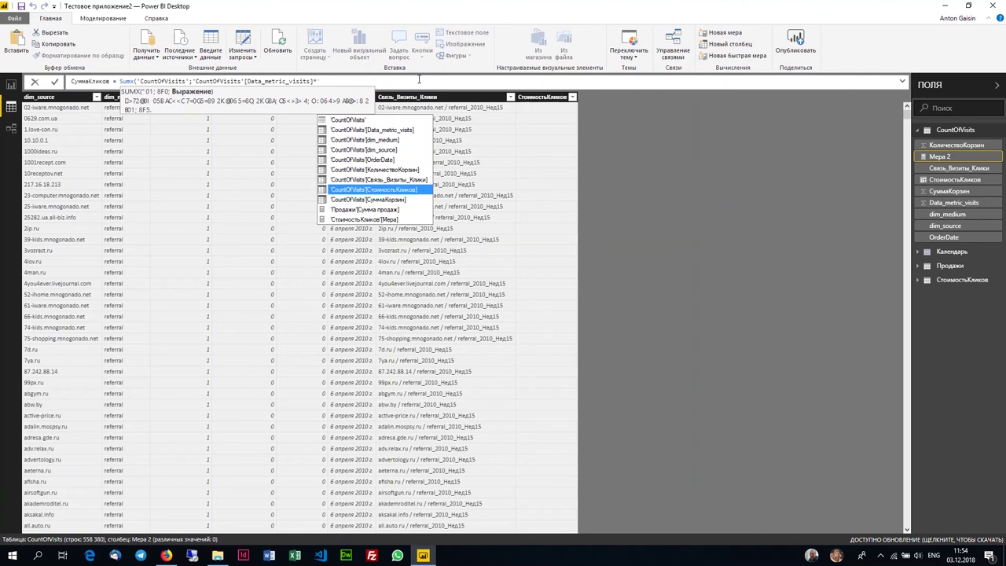
pyautogui.press('Tab')
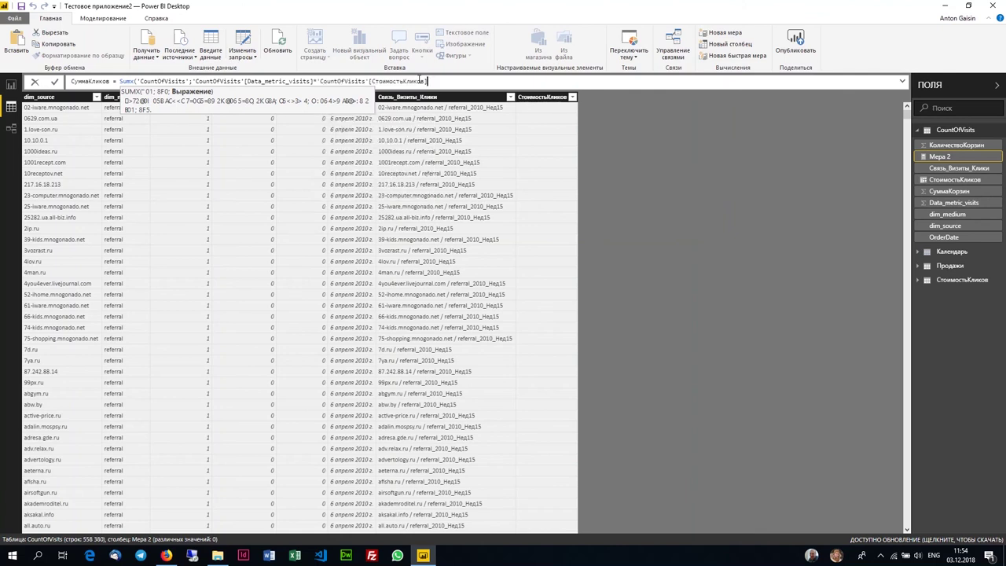
pyautogui.write(')')
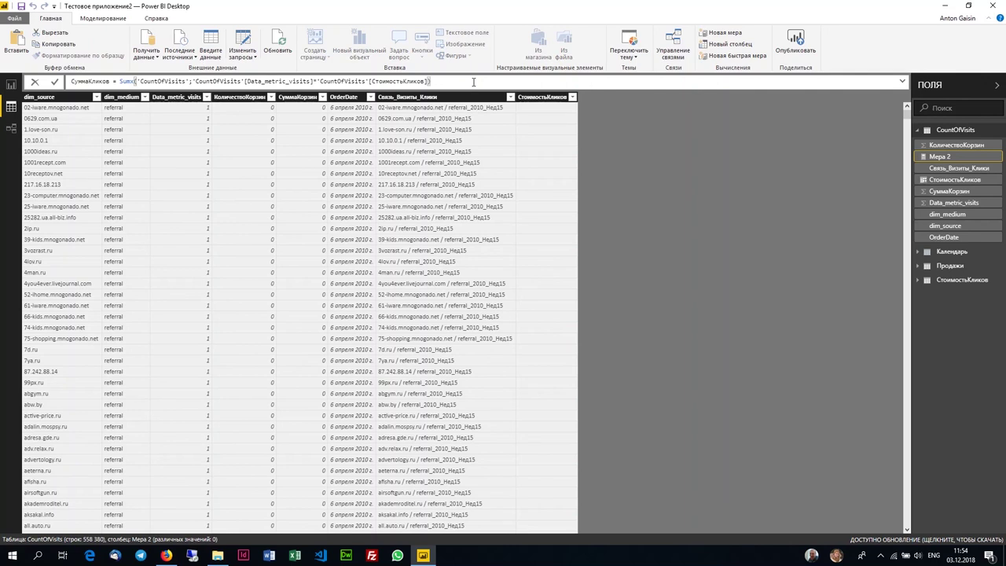
pyautogui.press('Return')
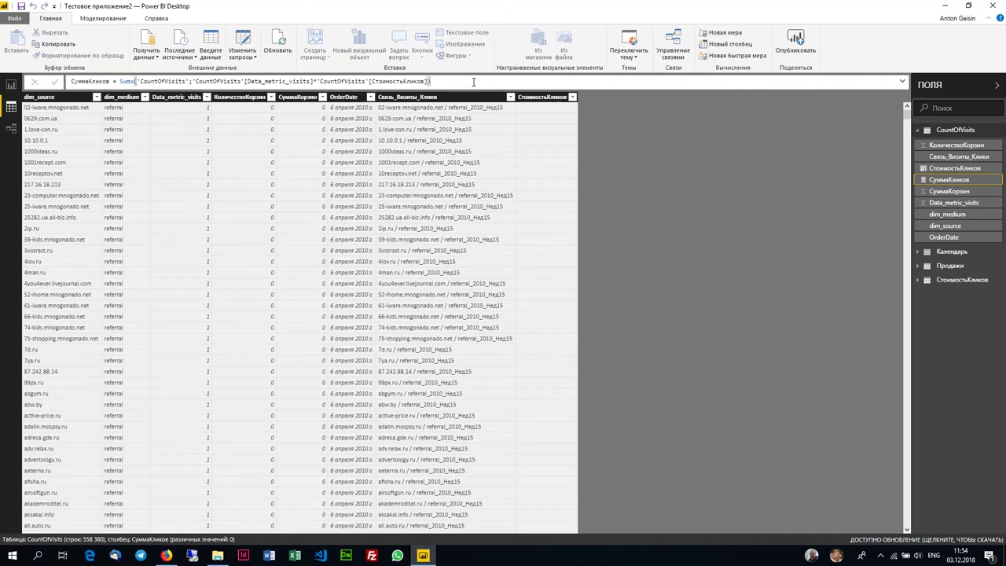
# - Compare the СтоимостьКликов column with the СуммаКликов measure formula and look through the CountOfVisits rows
pyautogui.click(539, 116)
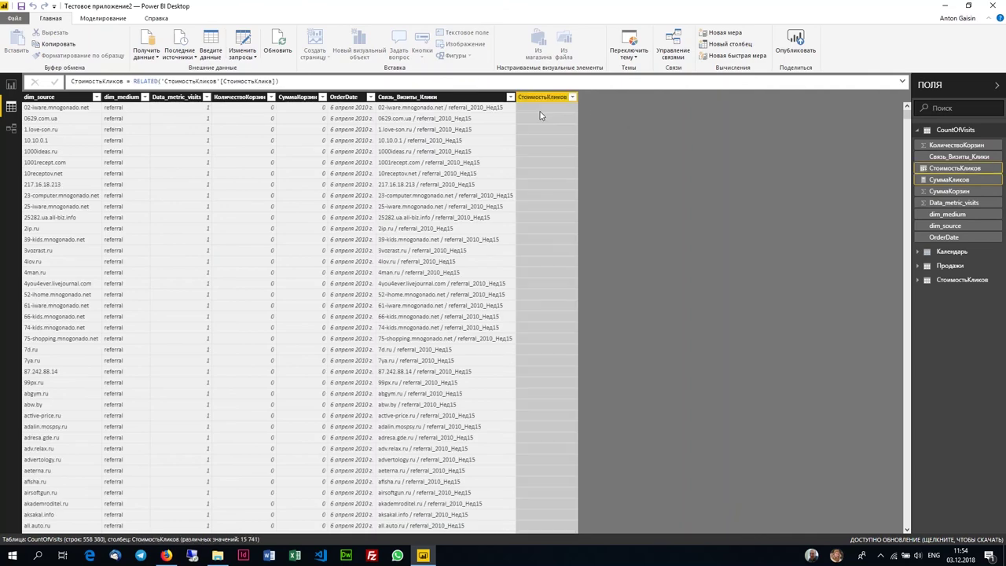
pyautogui.click(949, 179)
pyautogui.scroll(-20, 506, 224)
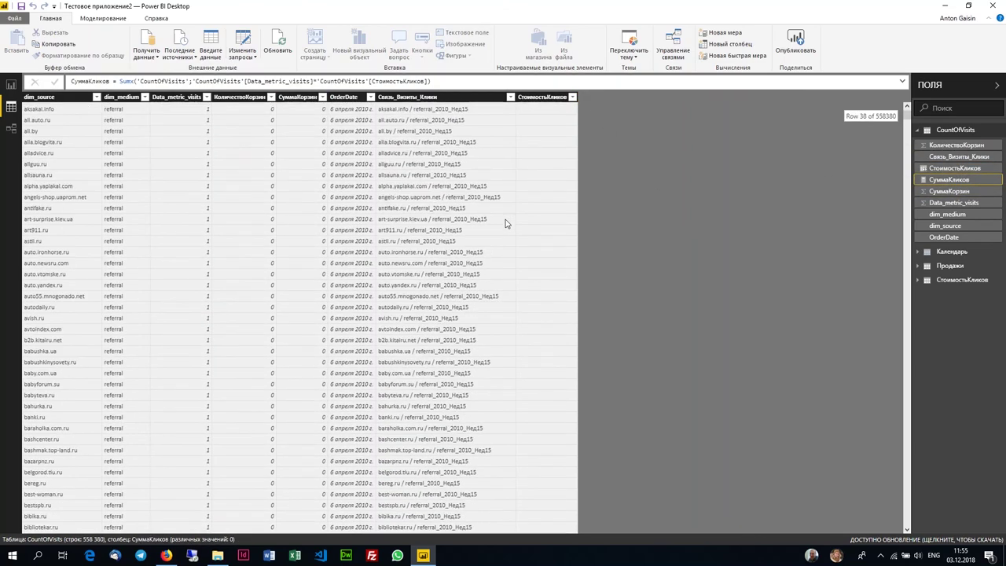
pyautogui.scroll(-20, 505, 224)
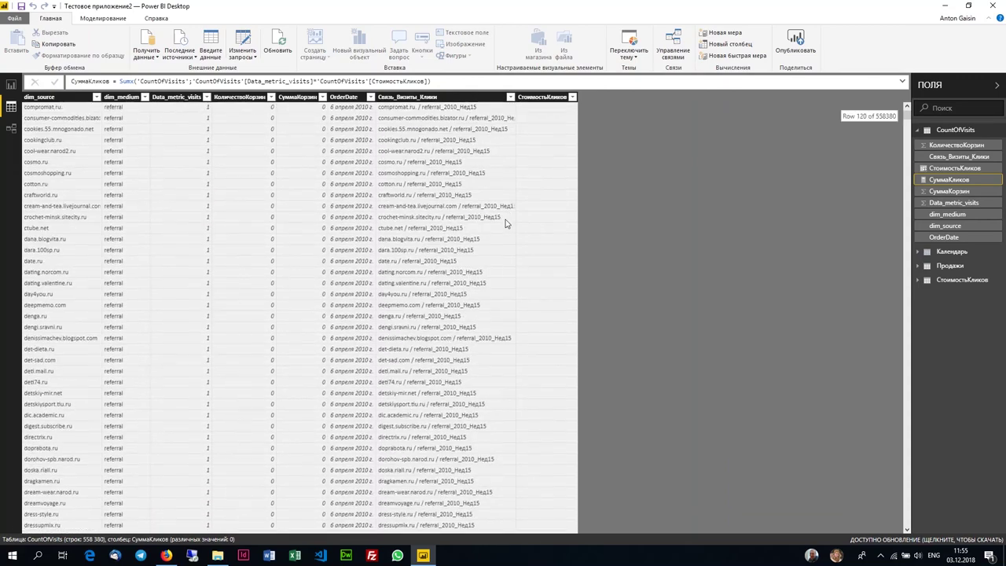
pyautogui.scroll(-10, 506, 224)
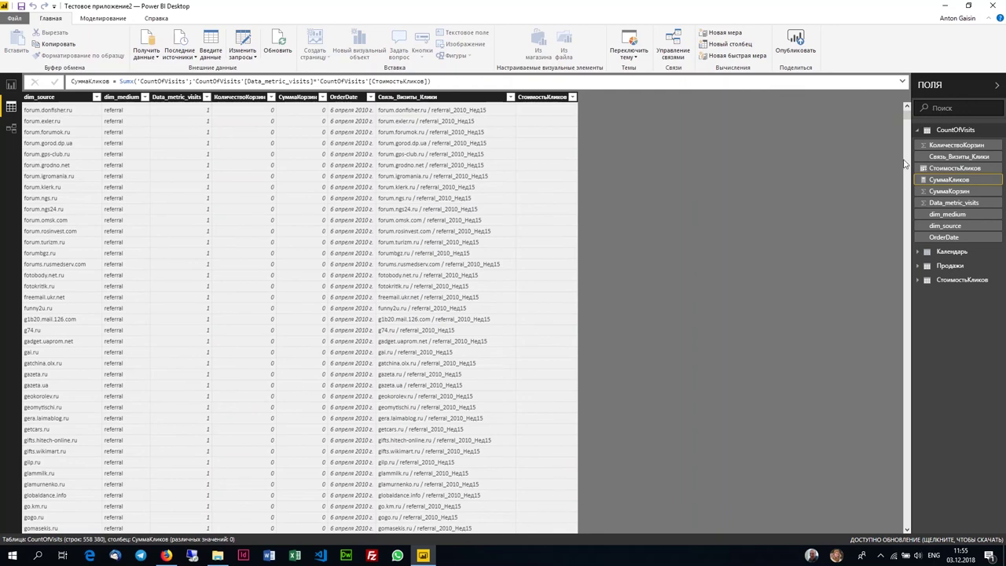
pyautogui.scroll(-20, 540, 176)
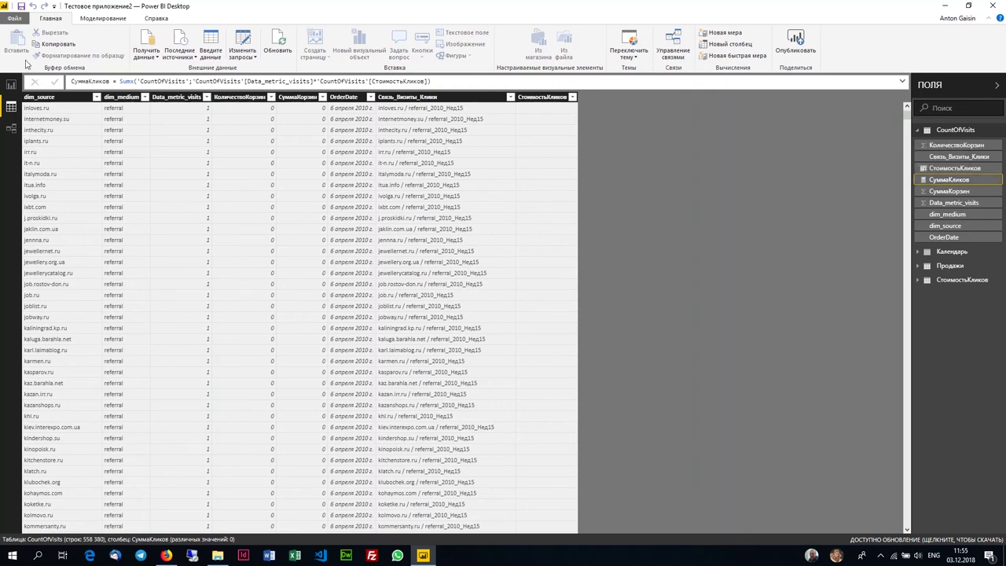
# - Add the СуммаКликов measure to the year and month table on the report page and review its 2010 and 2011 rows
pyautogui.click(11, 84)
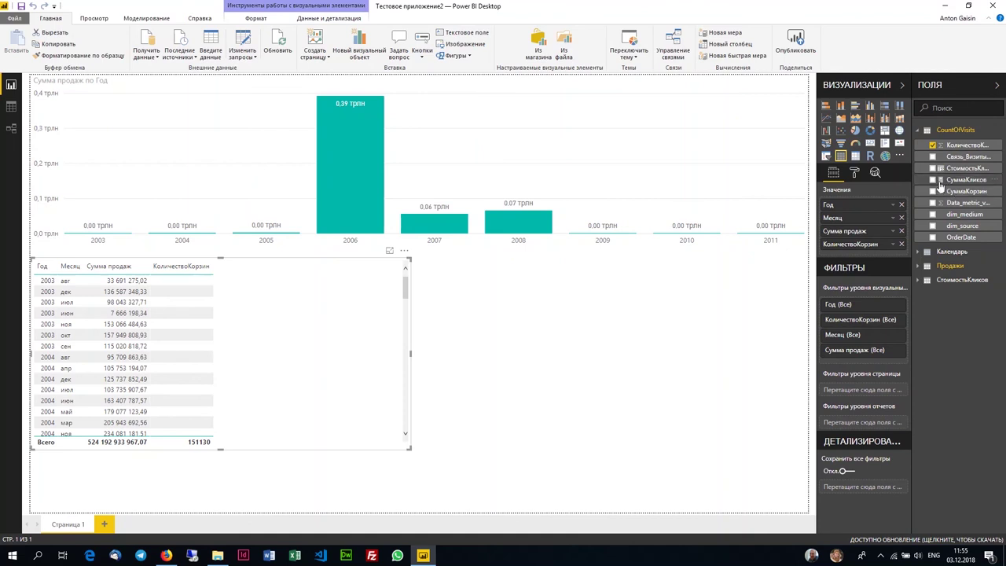
pyautogui.moveTo(956, 185); pyautogui.dragTo(277, 343)
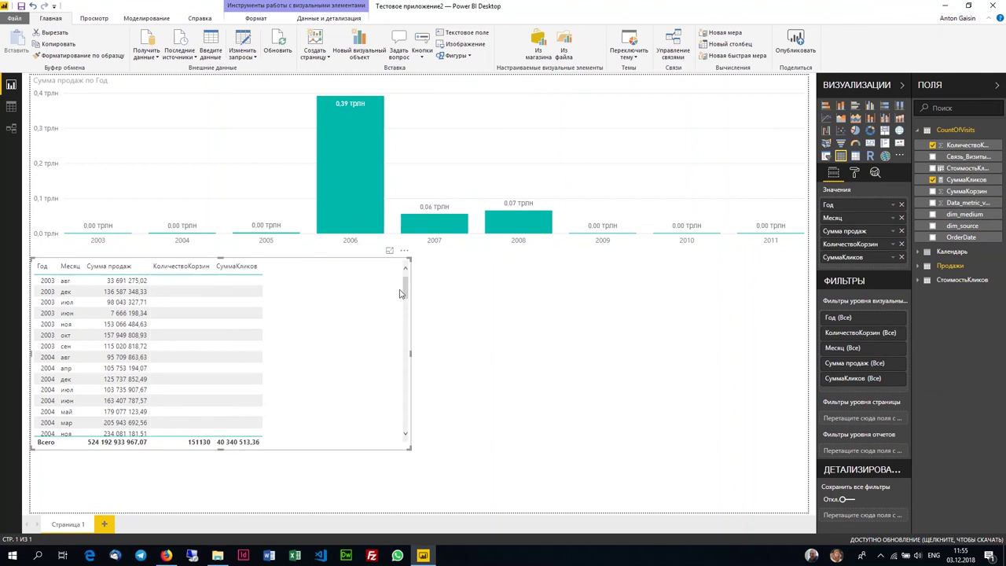
pyautogui.moveTo(404, 289); pyautogui.dragTo(396, 429)
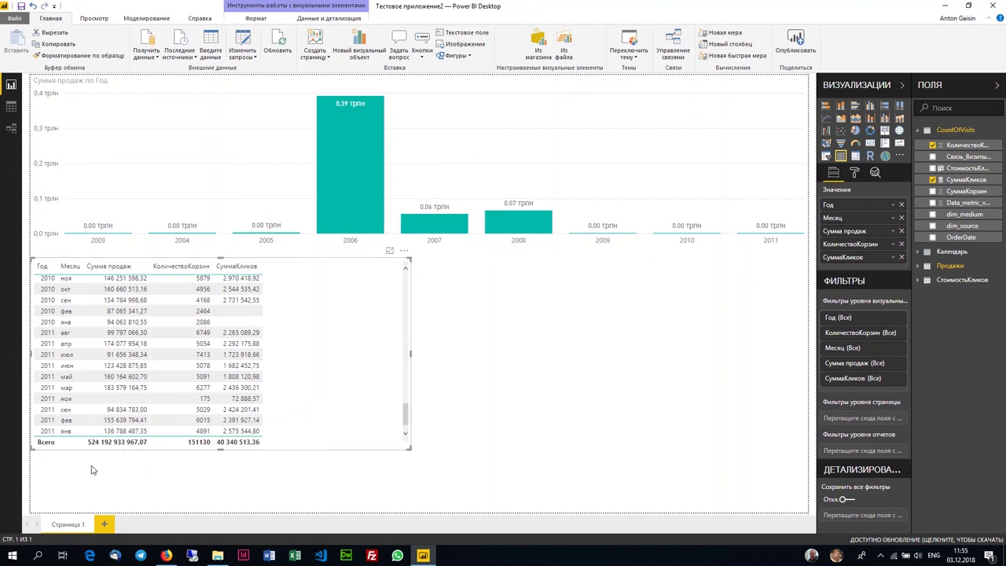
pyautogui.click(462, 421)
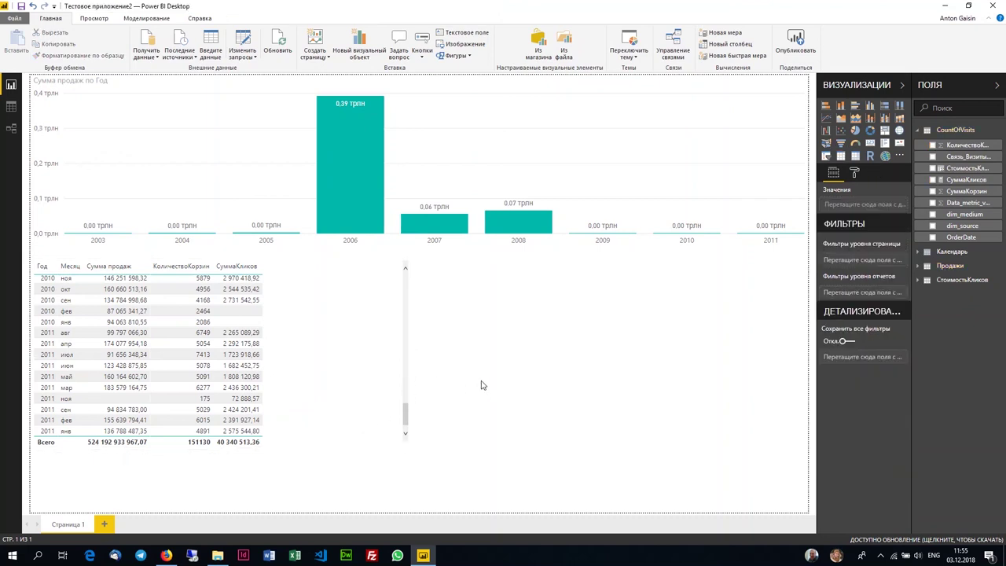